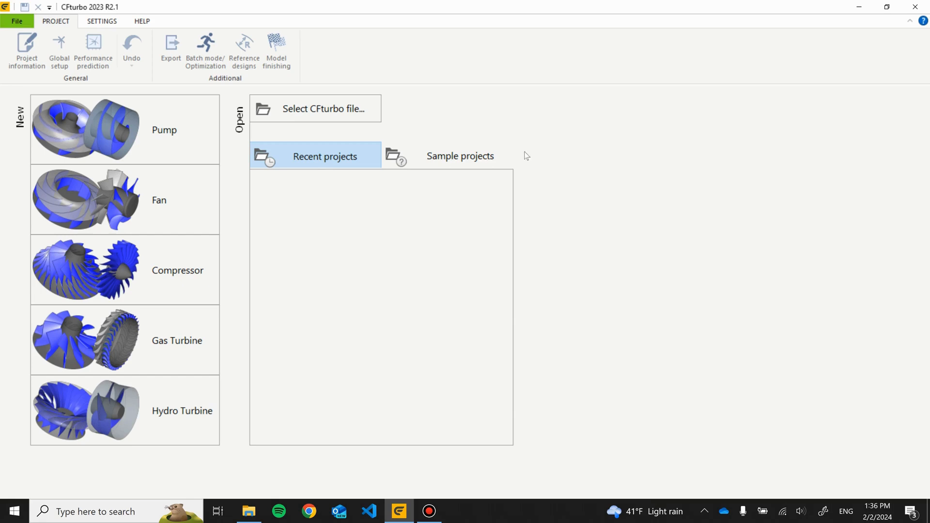
- Start a new pump project with flow rate 300 l/s, head 225 m and 1700 /min revolutions
left_click(139, 142)
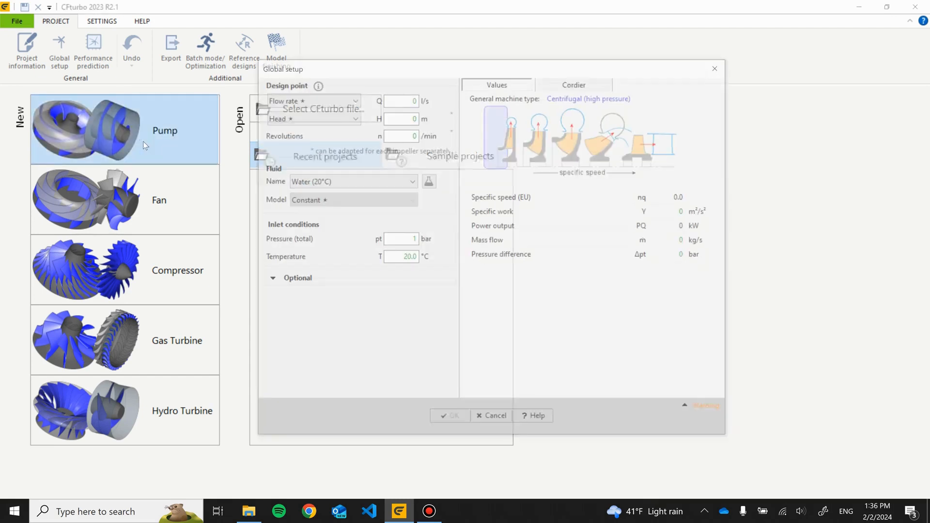
double_click(403, 100)
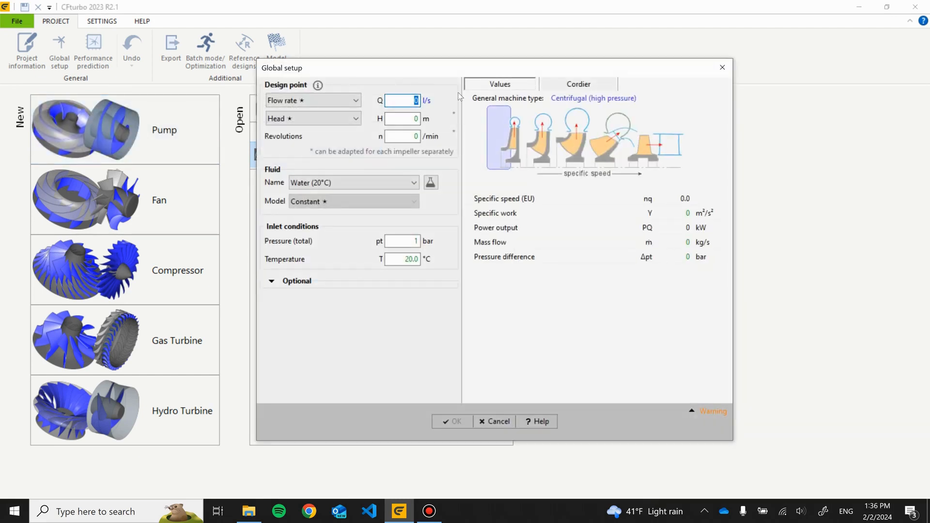
type("300")
key("Tab")
type("2")
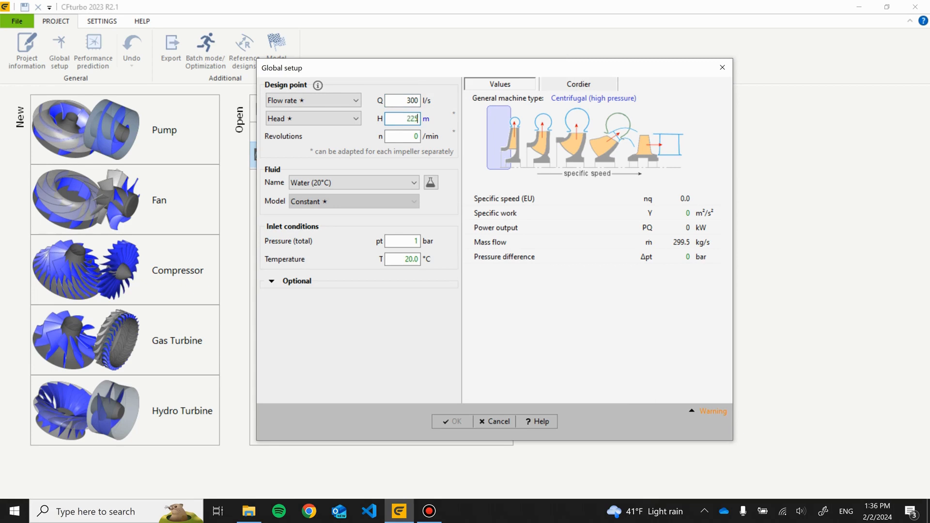
key("Tab")
type("1700")
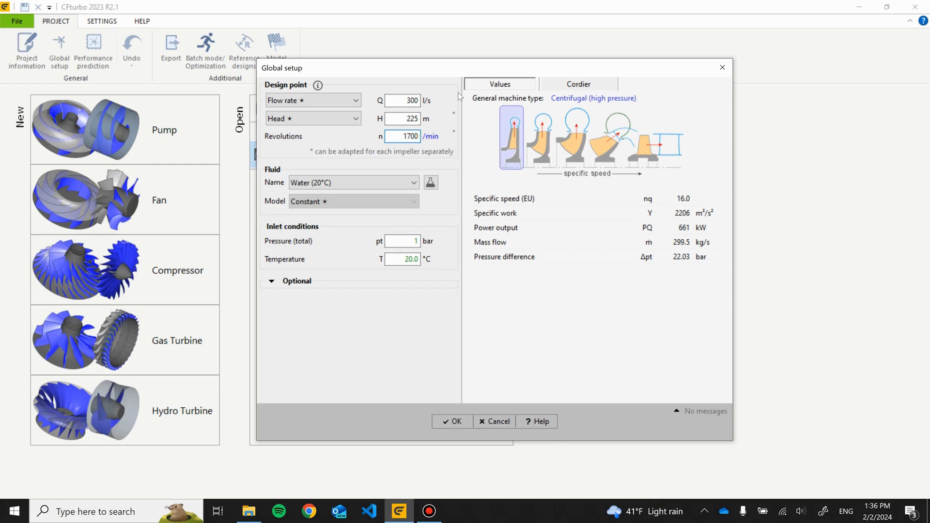
left_click(601, 196)
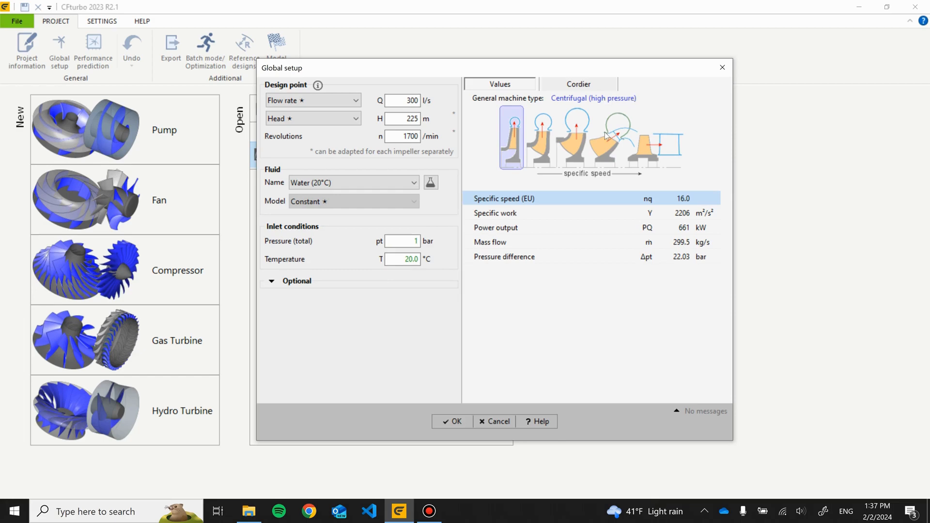
left_click(456, 421)
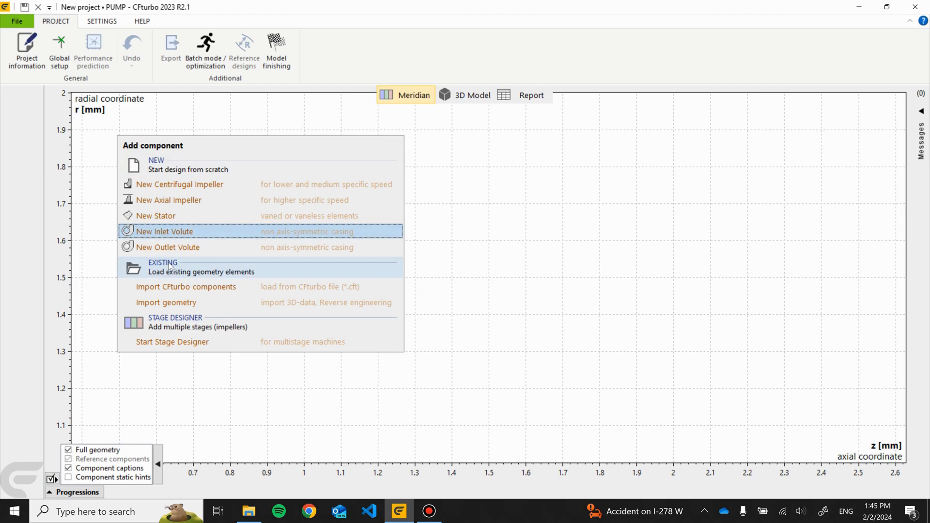
- Import geometry through reverse engineering by loading the Inducer-and-Impeller.stp CAD file
left_click(181, 303)
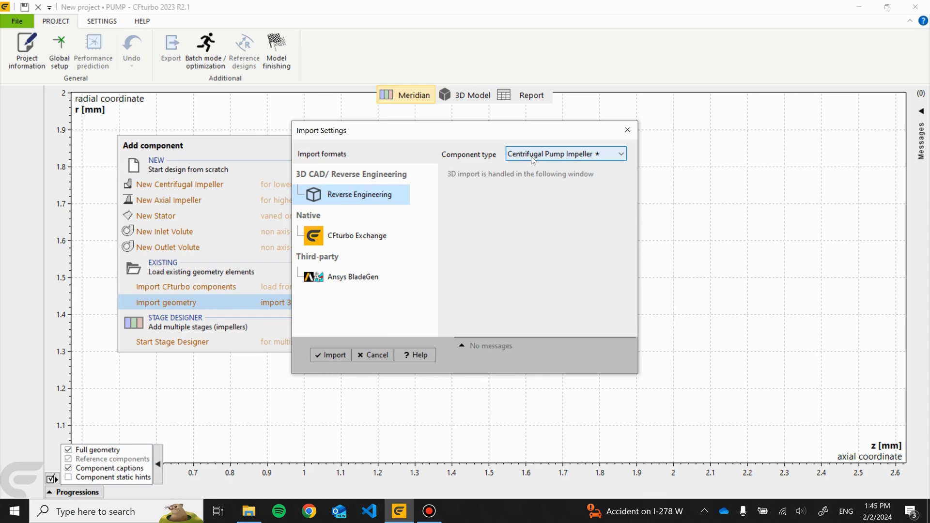
left_click(332, 359)
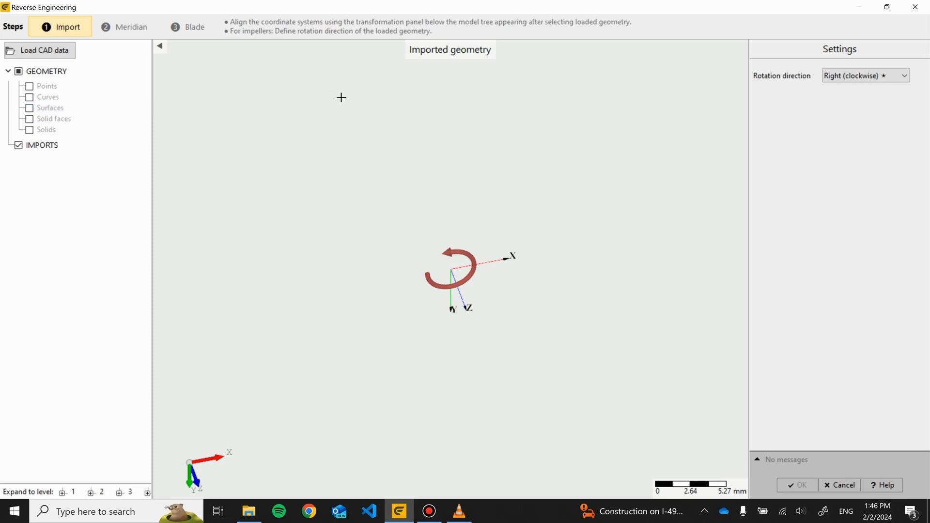
left_click_drag(443, 104, 547, 191)
left_click_drag(669, 168, 457, 181)
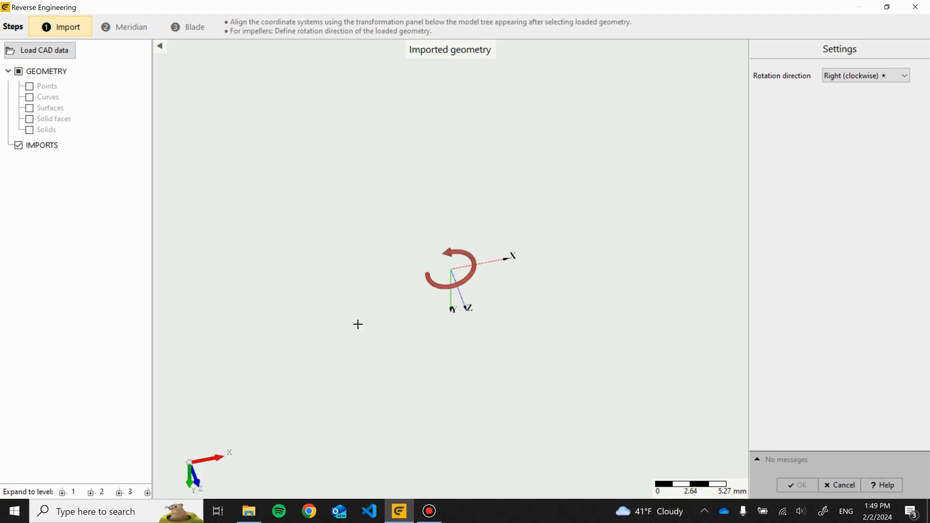
left_click(53, 52)
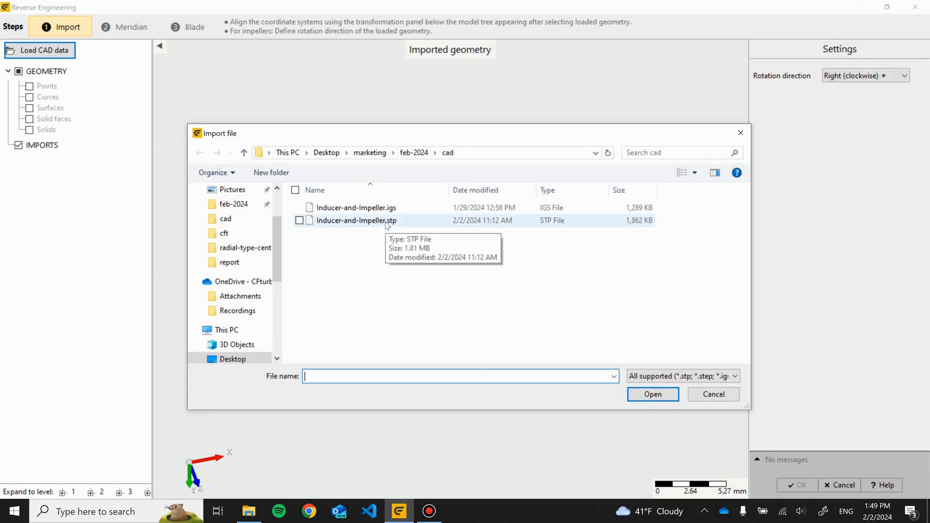
double_click(386, 221)
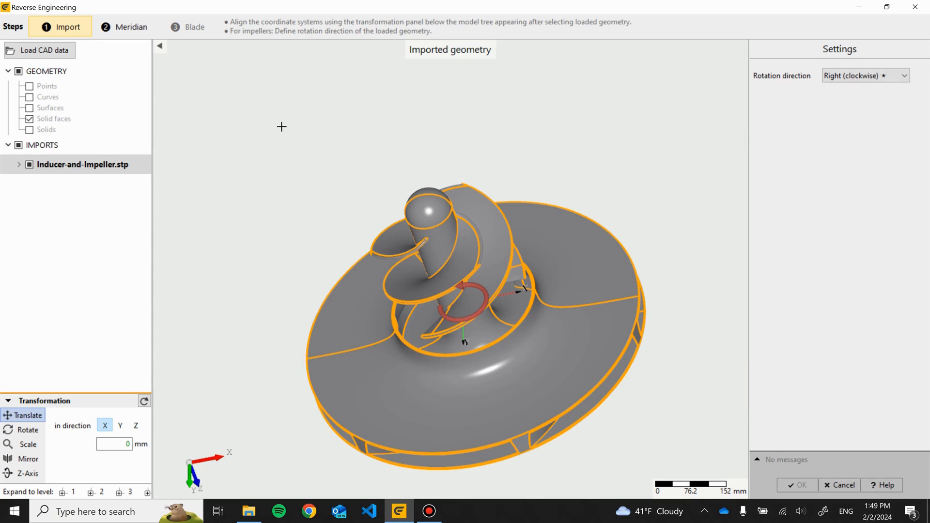
- Expand the imported file's solid faces and inspect individual faces in the model
left_click(19, 165)
left_click(30, 180)
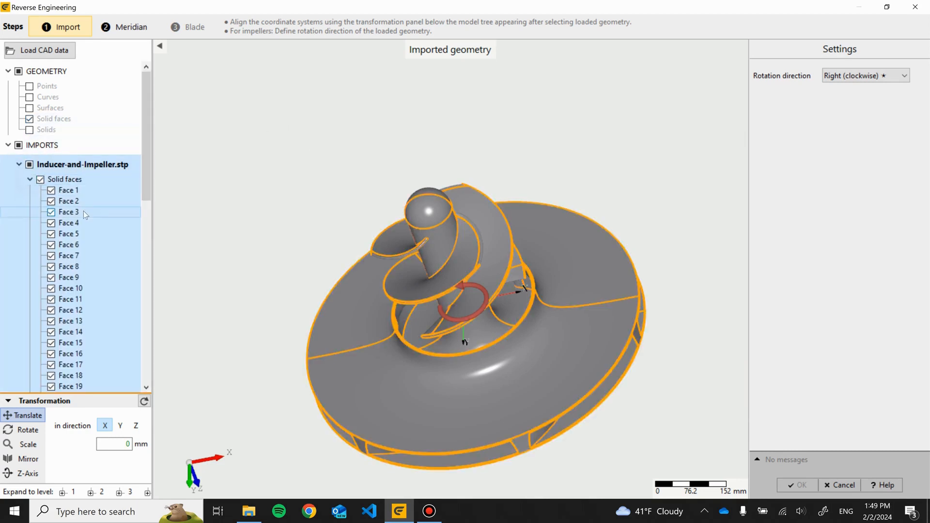
left_click(78, 192)
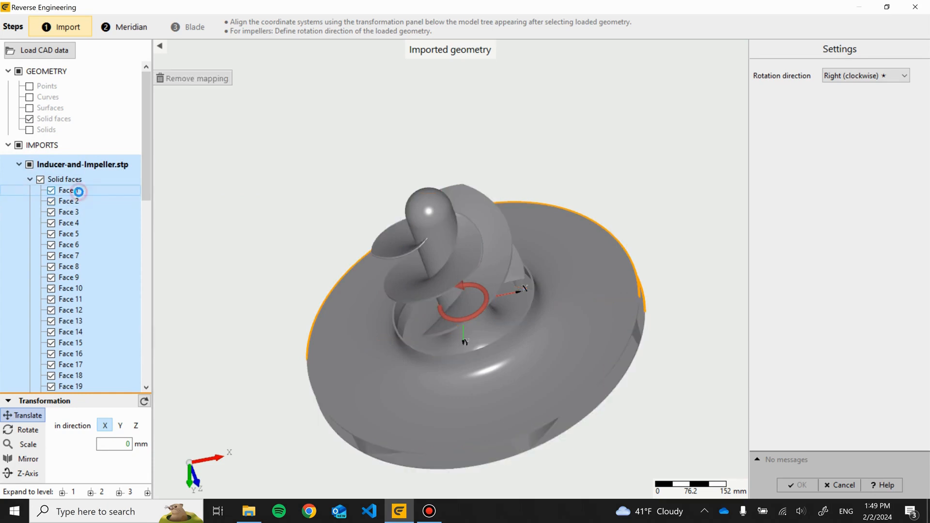
left_click(77, 201)
left_click(83, 213)
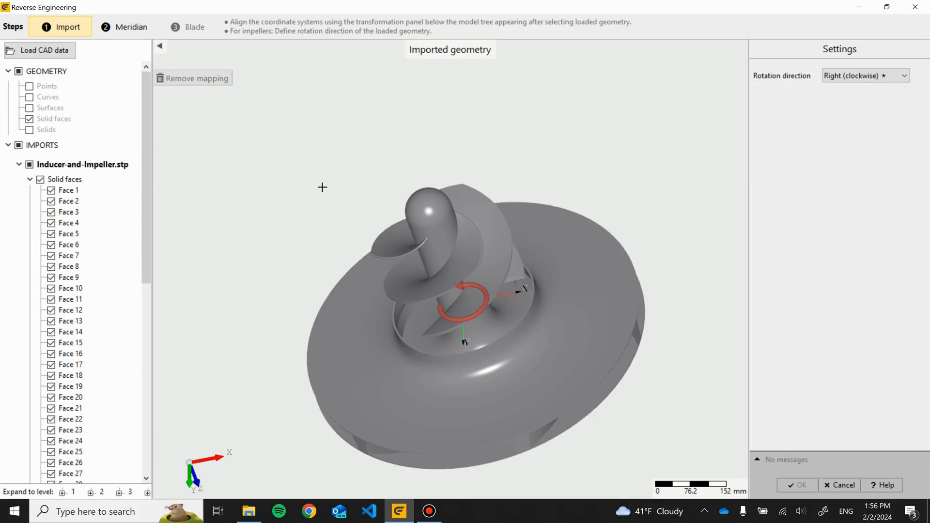
- Select faces 25 through 46 and set them invisible
scroll(102, 300, "down", 5)
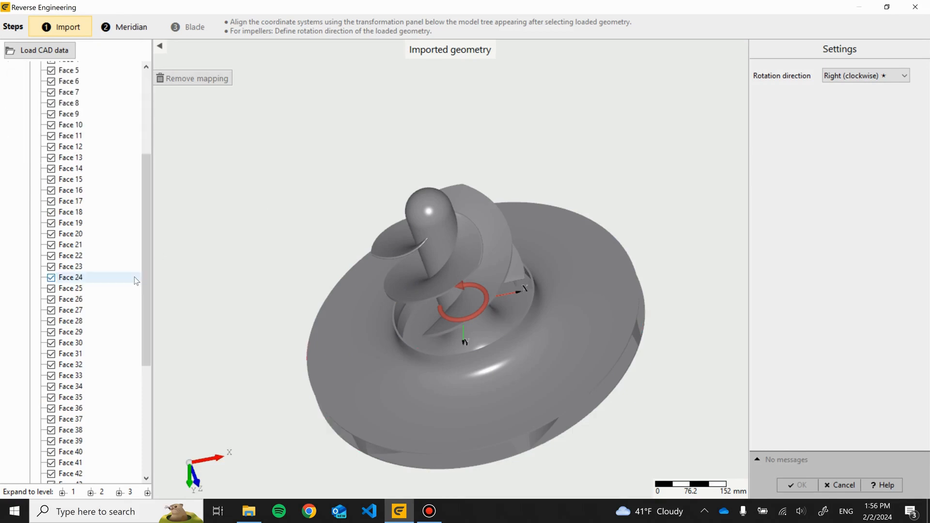
left_click(105, 291)
scroll(105, 290, "down", 5)
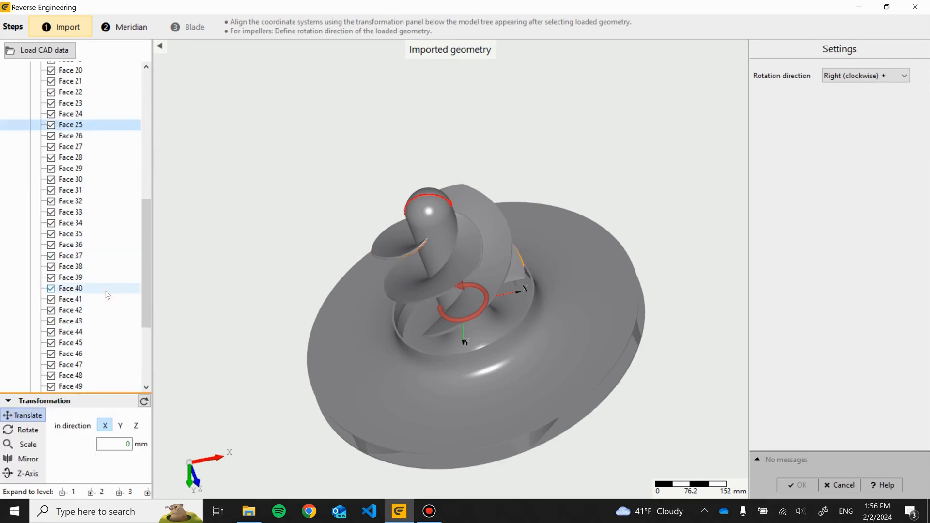
left_click(109, 347)
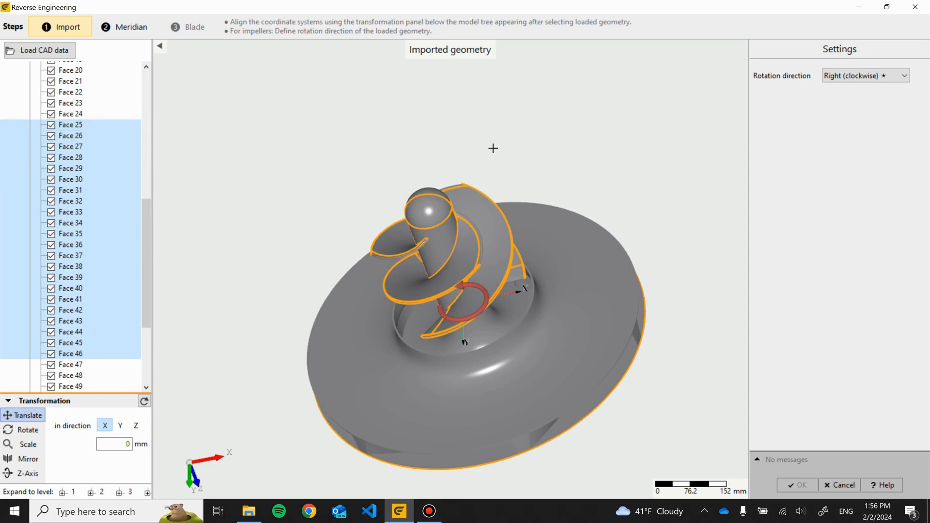
right_click(481, 219)
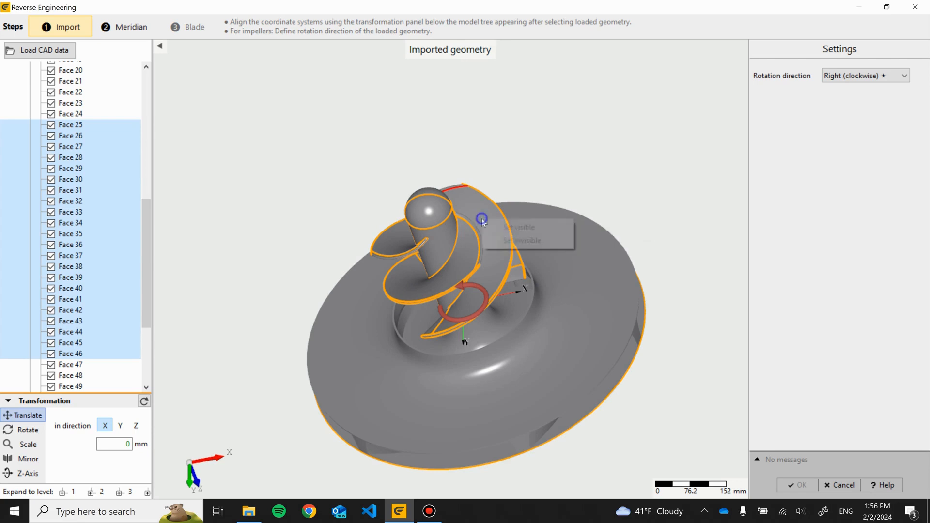
left_click(532, 241)
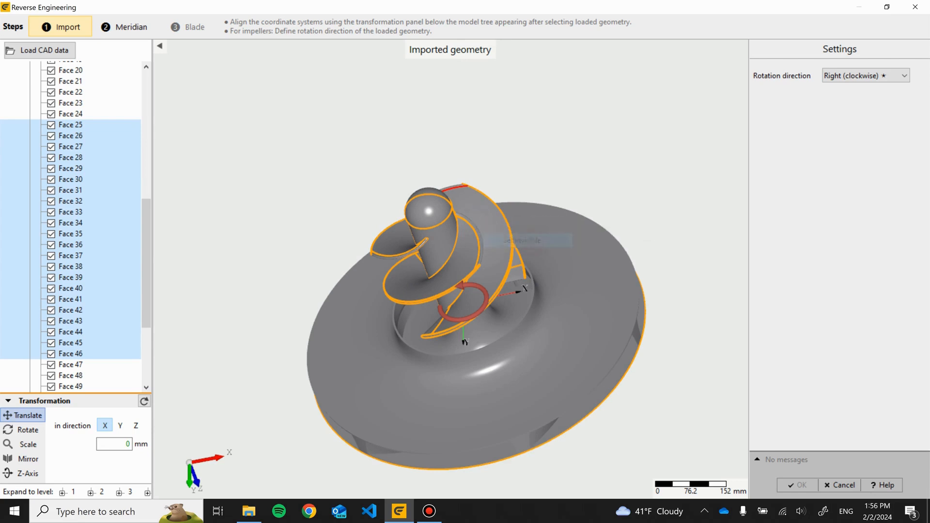
- Select a shroud face and review the Translate, Rotate, Scale, Mirror and Z-Axis transformation options
left_click_drag(344, 156, 479, 226)
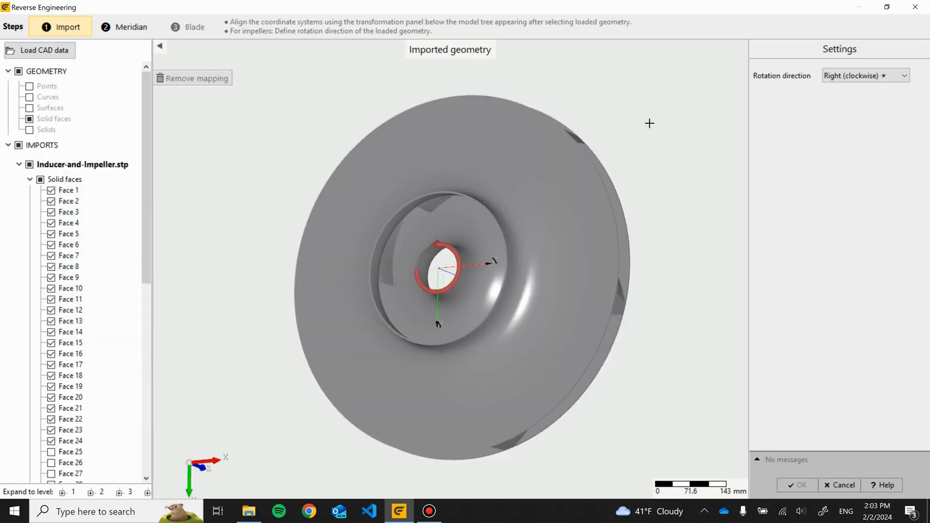
left_click_drag(644, 126, 617, 186)
left_click(611, 187)
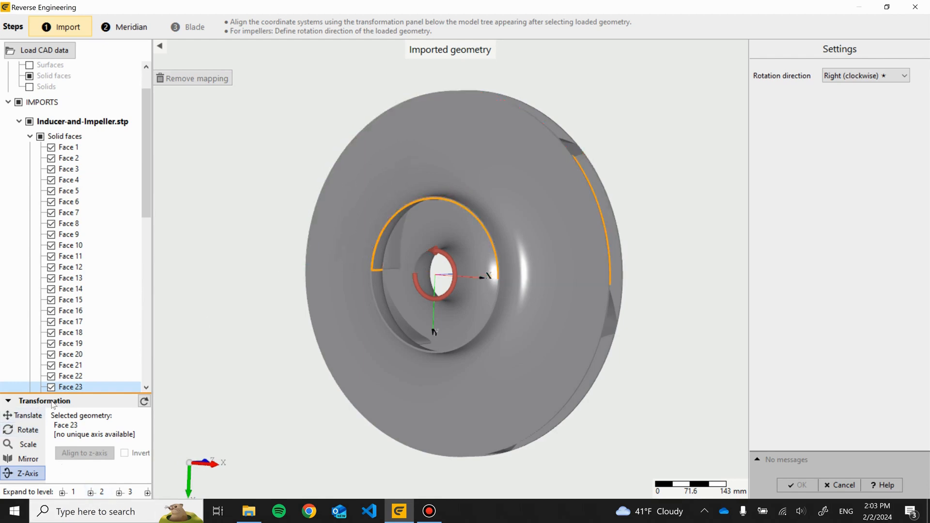
left_click(27, 415)
left_click(30, 431)
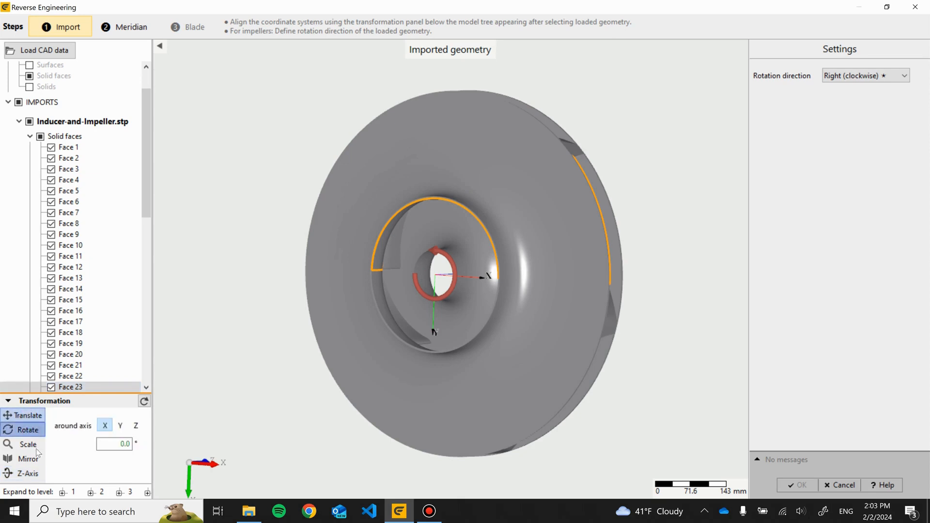
left_click(33, 456)
left_click(33, 446)
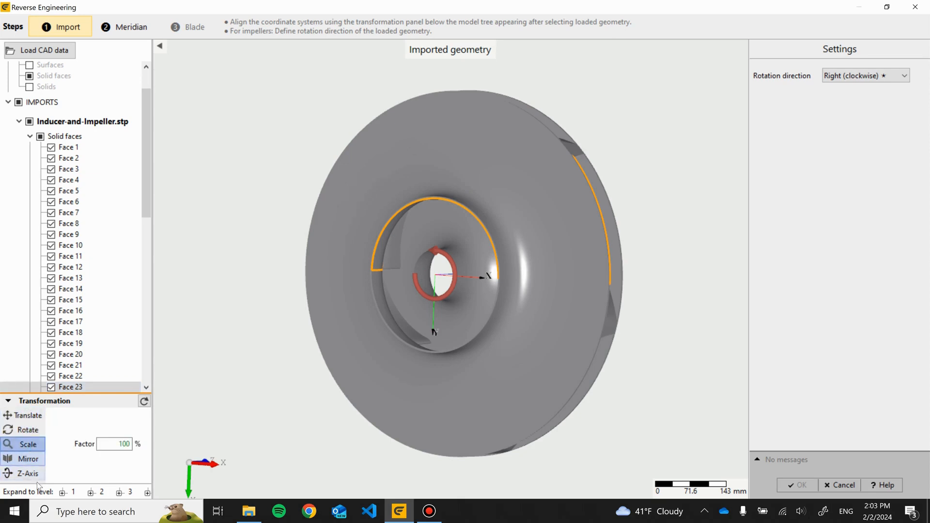
left_click(36, 475)
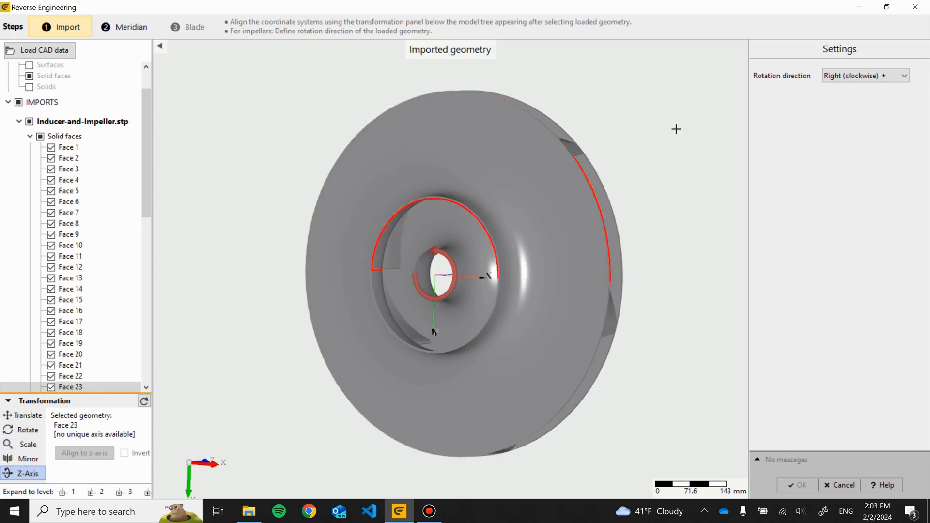
mouse_move(679, 131)
left_mouse_down()
mouse_move(351, 114)
mouse_move(592, 145)
mouse_move(644, 137)
mouse_move(663, 109)
mouse_move(599, 123)
mouse_move(628, 111)
left_mouse_up()
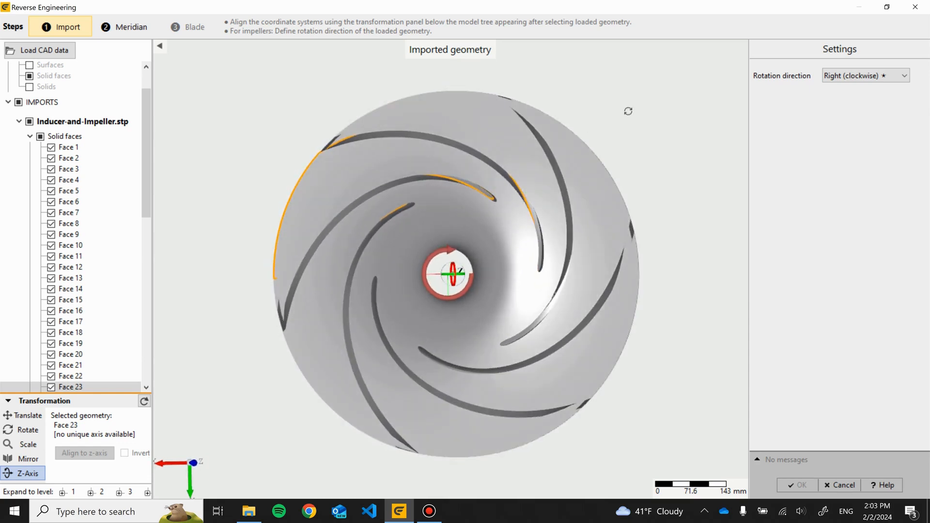
left_click_drag(628, 111, 683, 99)
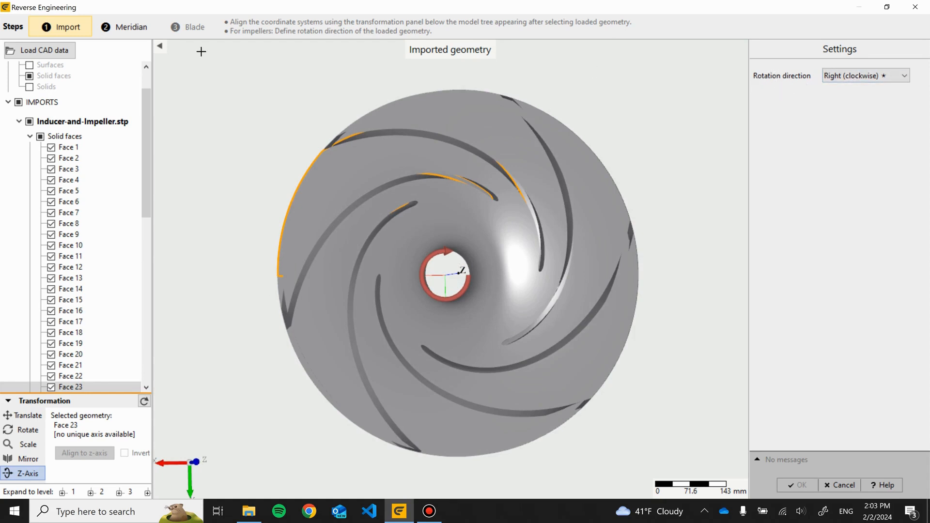
- Switch to the Meridian step and turn off the Unshrouded option
left_click(130, 28)
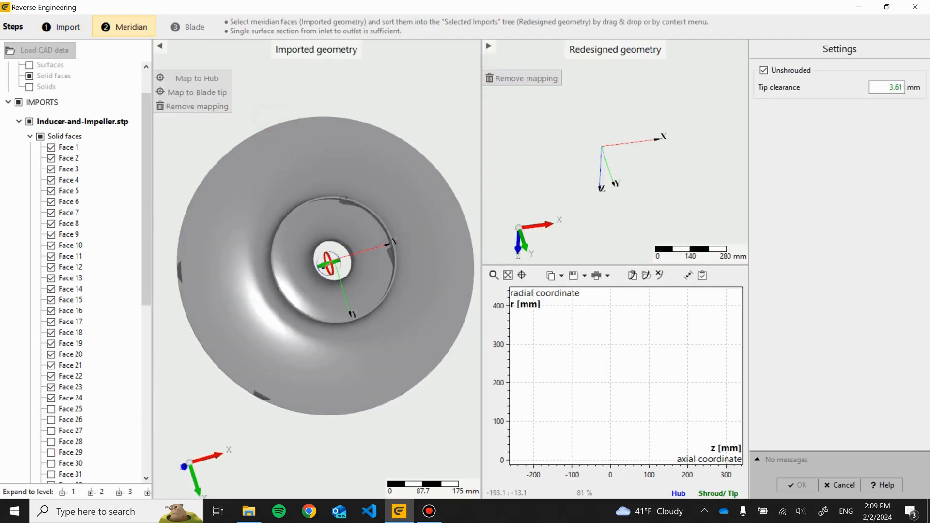
left_click_drag(329, 263, 333, 269)
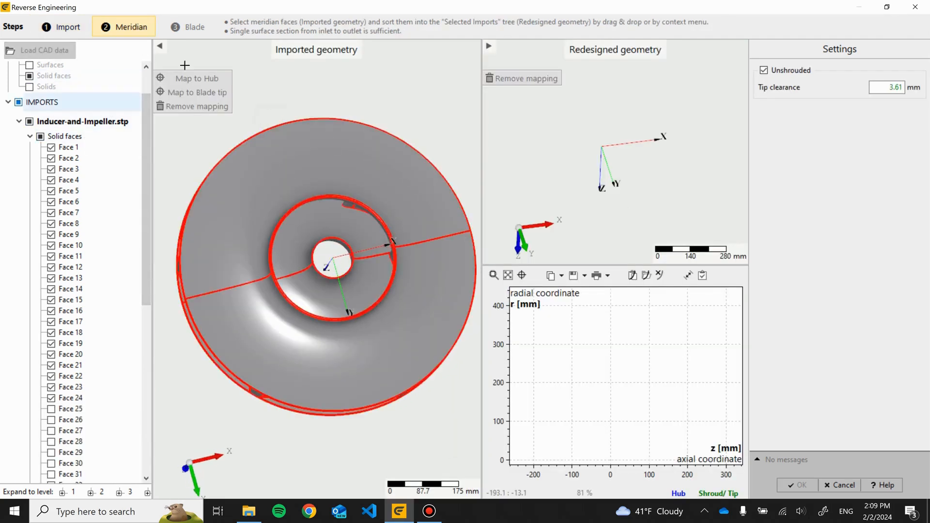
left_click_drag(376, 92, 325, 53)
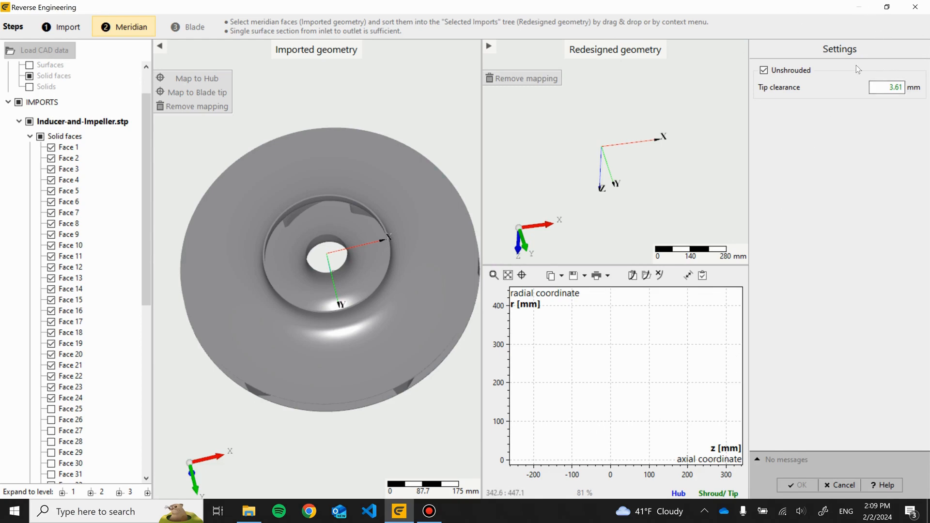
left_click_drag(379, 107, 415, 115)
left_click(764, 72)
scroll(360, 246, "up", 3)
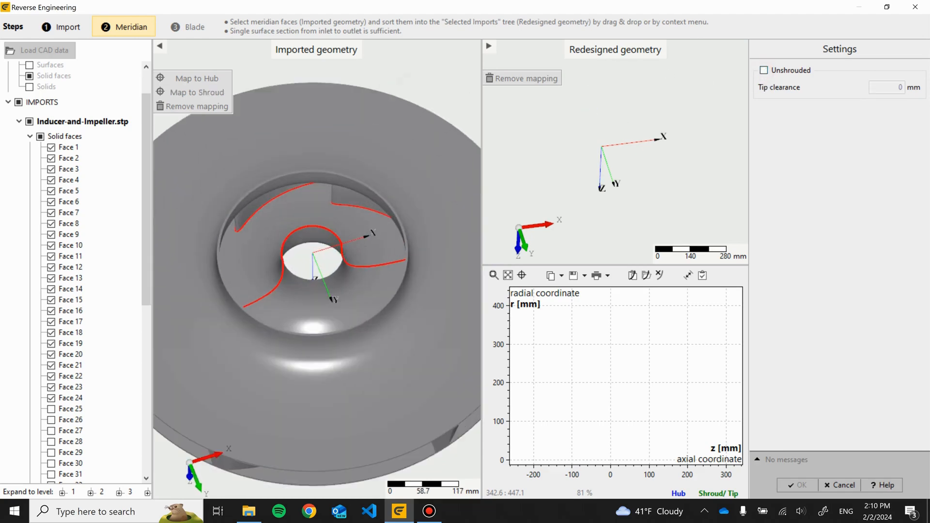
- Map Face 14 to the hub and Face 23 to the shroud
left_click(310, 215)
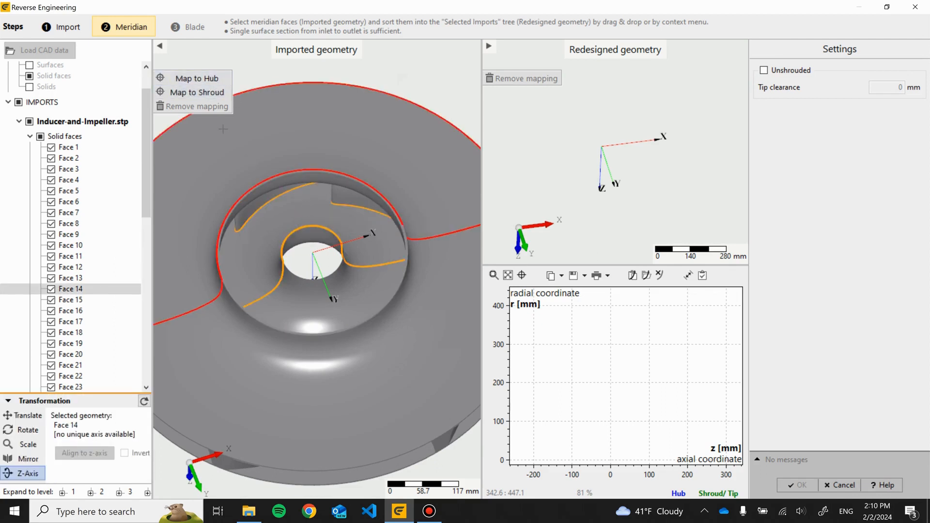
left_click(206, 80)
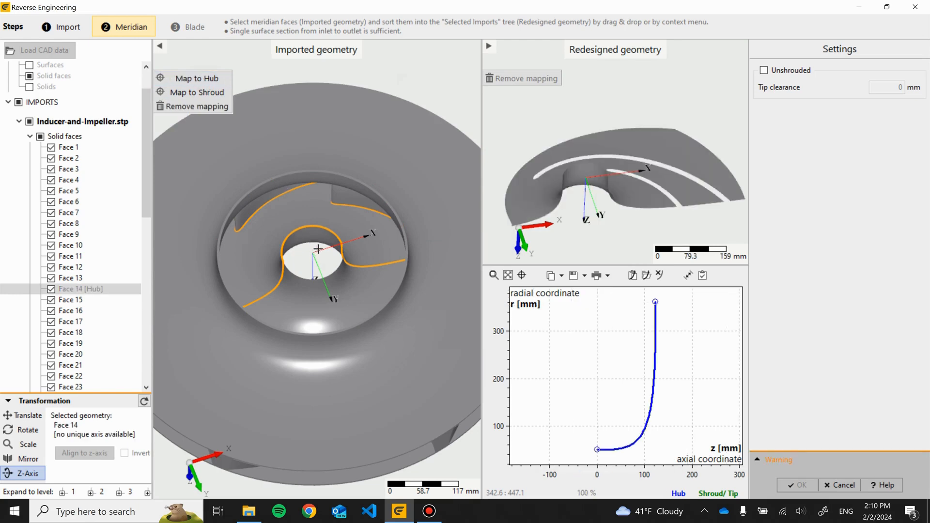
left_click_drag(311, 238, 305, 191)
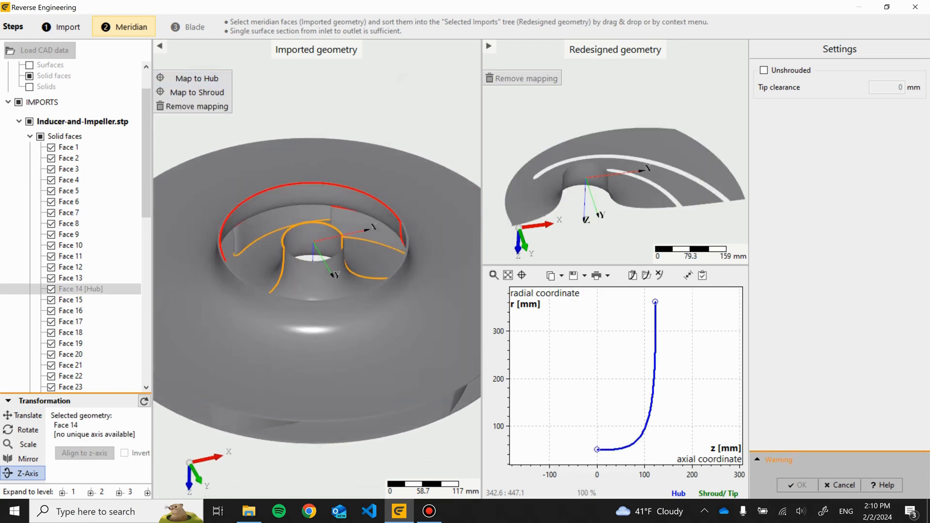
left_click(306, 191)
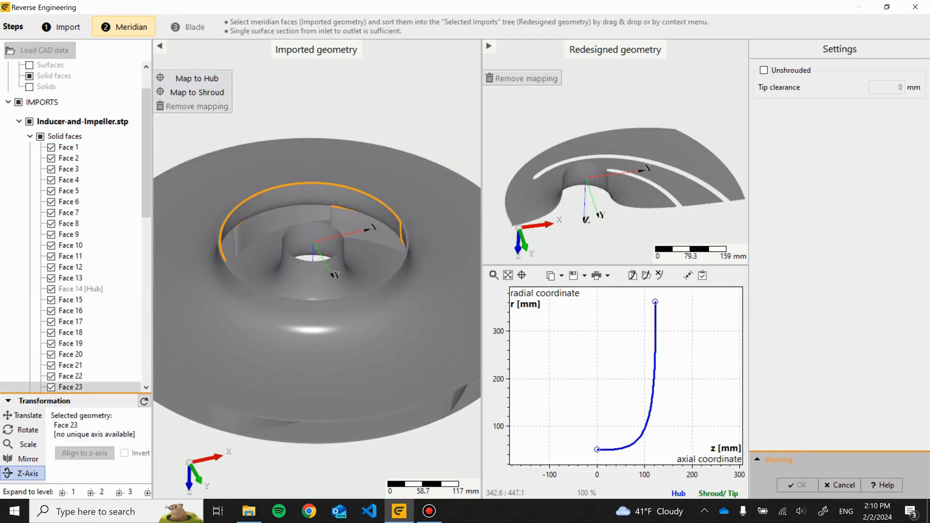
left_click(194, 92)
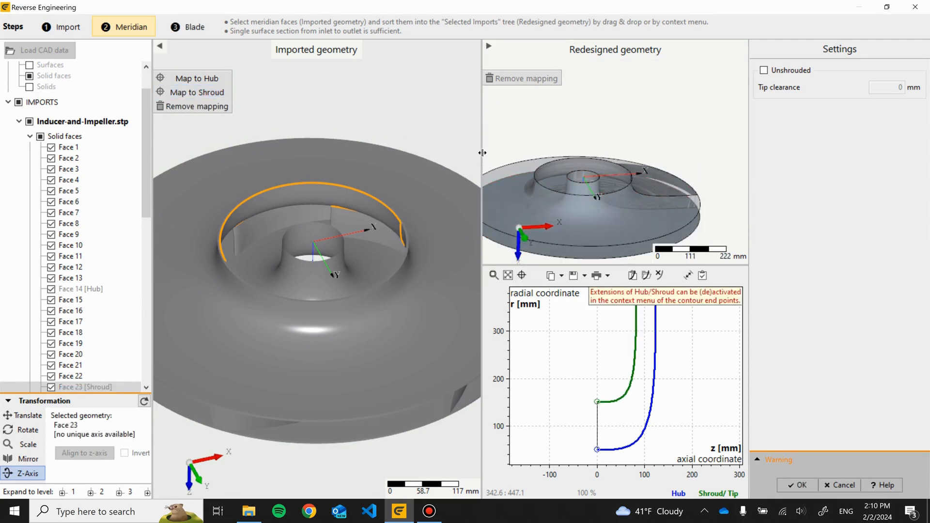
- Enlarge the redesigned geometry view and orbit it to inspect the meridian contour
left_click_drag(483, 153, 393, 153)
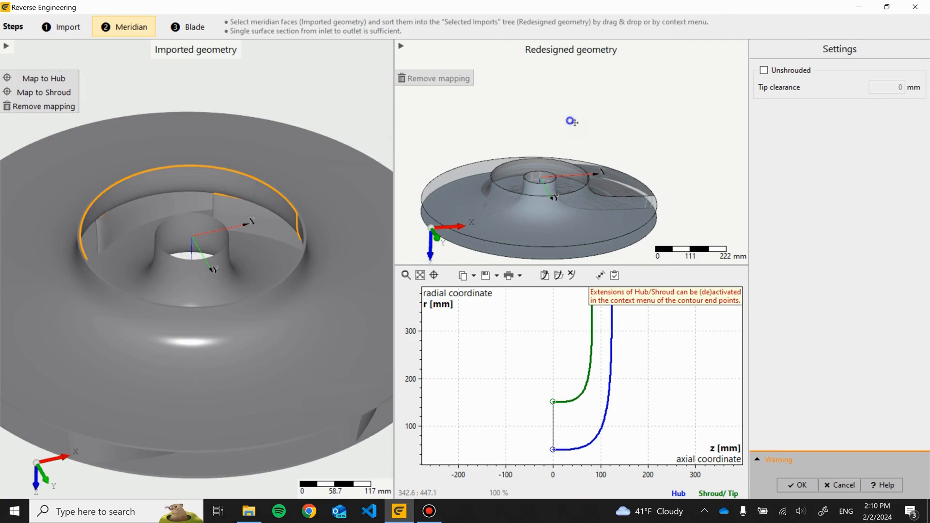
right_click_drag(575, 122, 608, 85)
left_click_drag(611, 84, 646, 107)
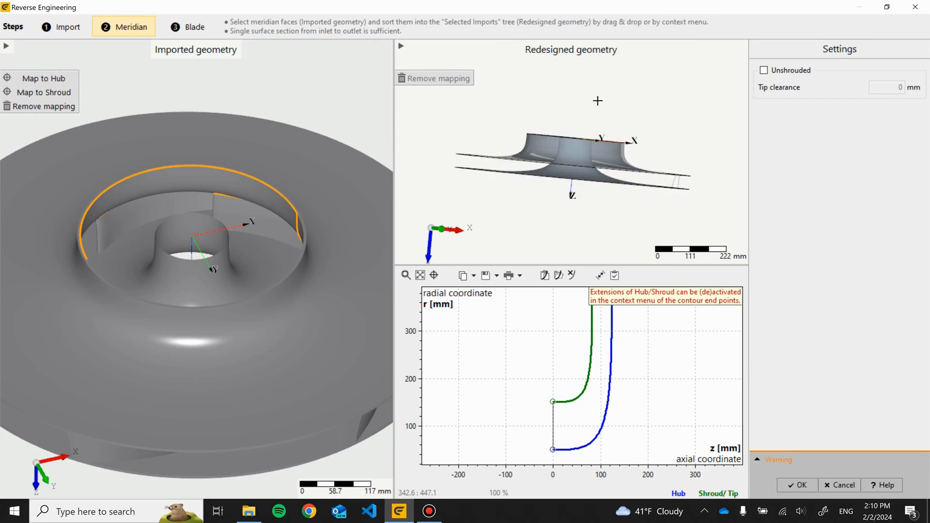
- Move on to the Blade step of the reverse engineering
left_click_drag(598, 101, 518, 127)
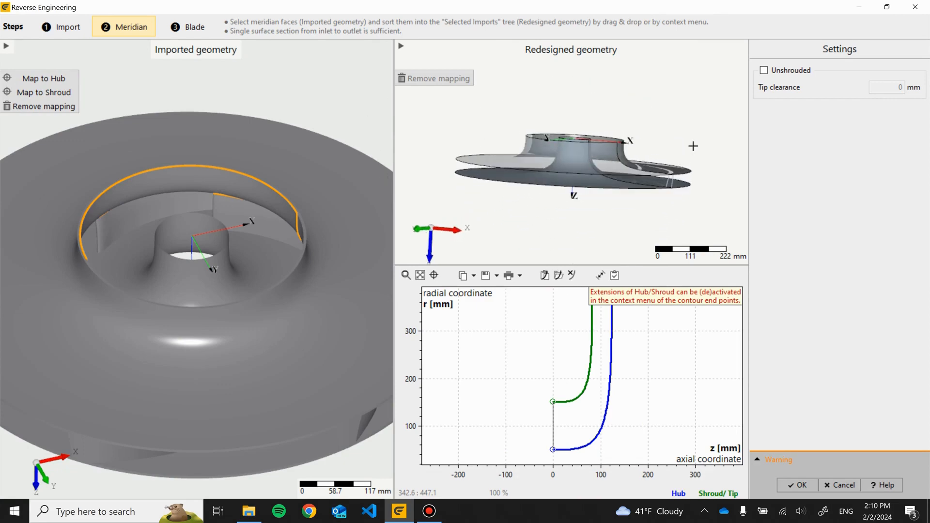
left_click_drag(693, 146, 566, 210)
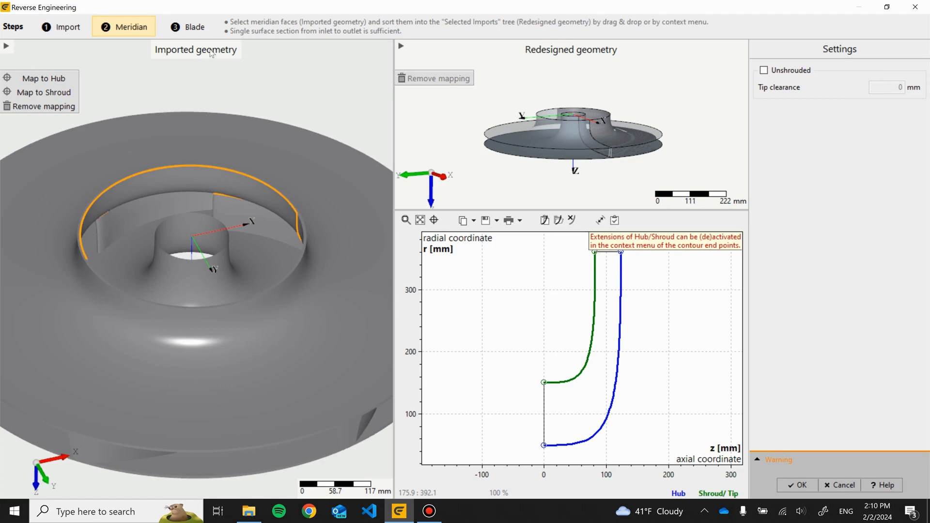
left_click(195, 28)
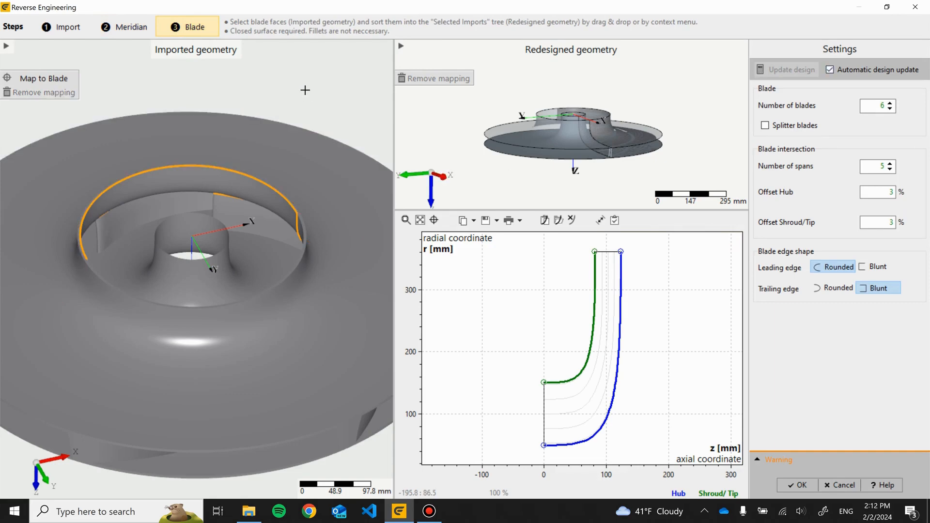
- Hide the shroud faces of the imported geometry to expose the impeller blades
middle_click_drag(303, 90, 334, 66)
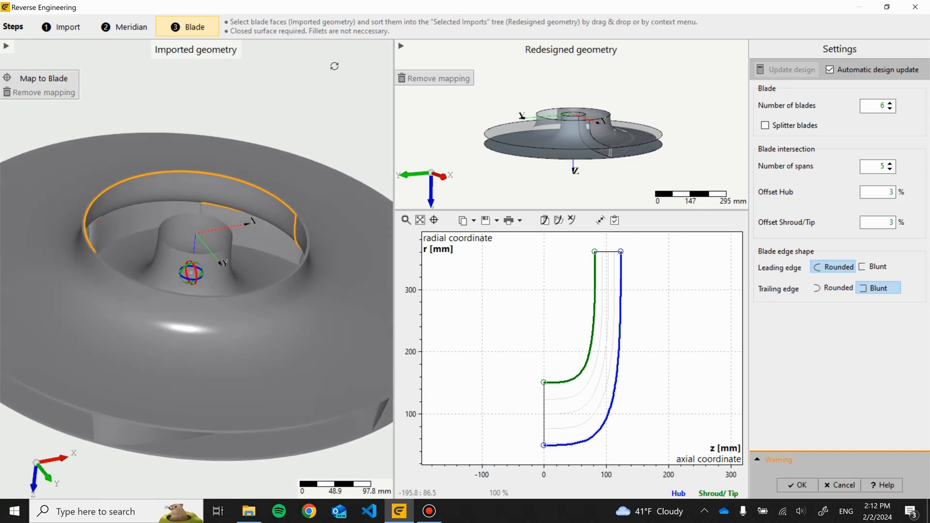
scroll(251, 171, "up", 3)
middle_click_drag(263, 95, 260, 129)
right_click(266, 120)
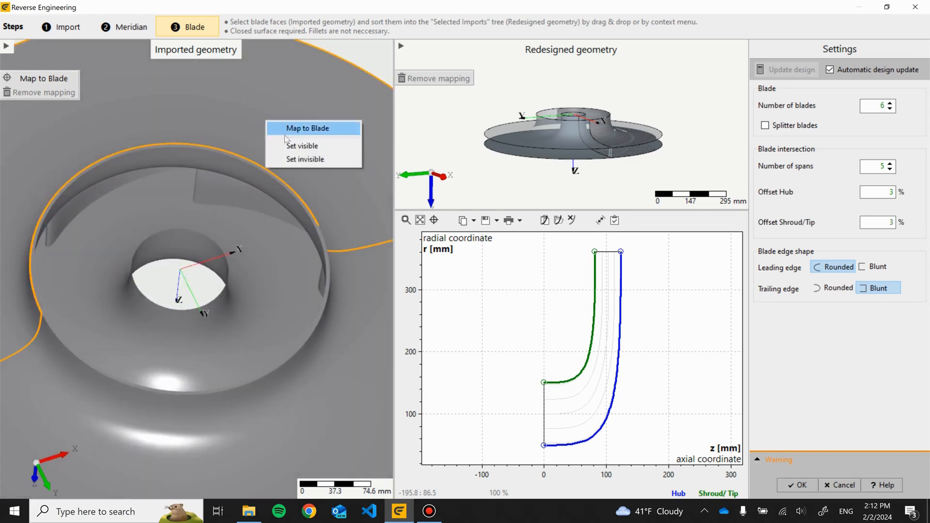
left_click(299, 160)
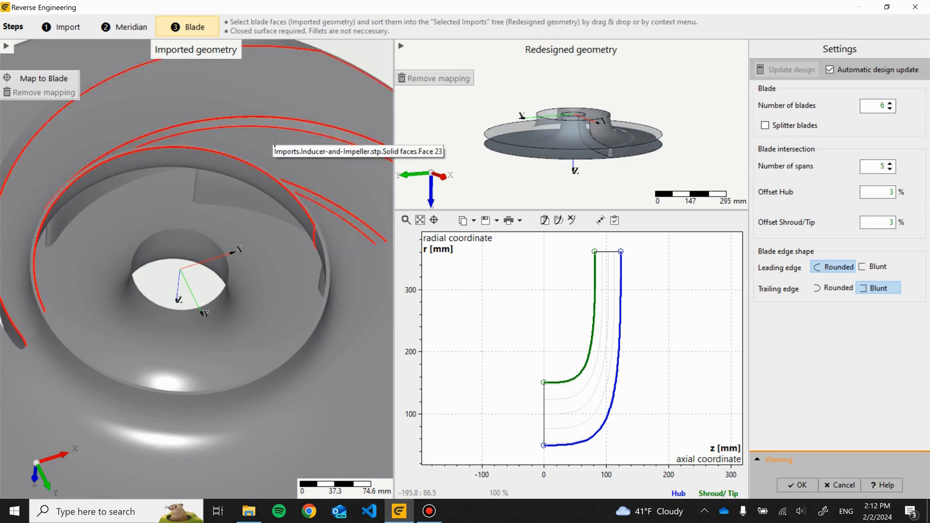
right_click(277, 143)
left_click(307, 180)
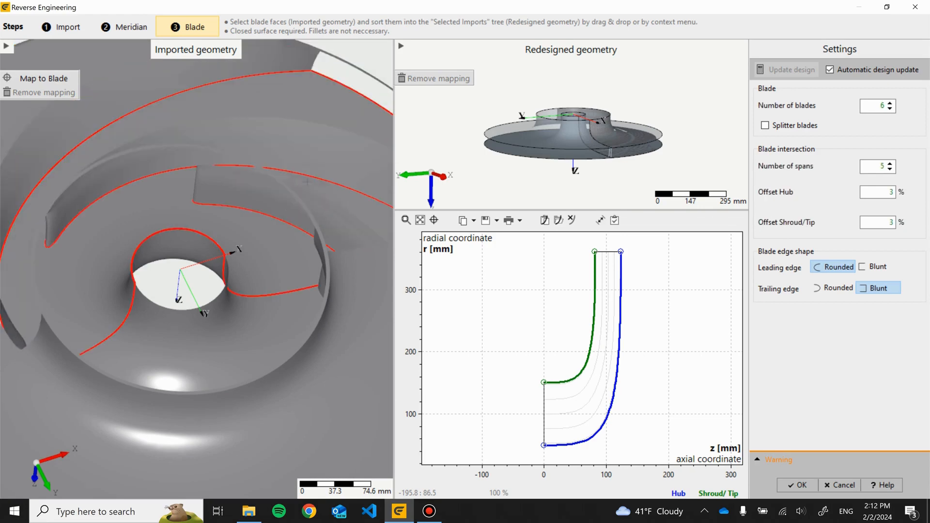
- Select the pressure and suction side faces of one impeller blade
mouse_move(280, 117)
middle_mouse_down()
mouse_move(281, 92)
mouse_move(343, 207)
mouse_move(265, 153)
middle_mouse_up()
scroll(265, 153, "down", 2)
middle_click_drag(190, 181, 208, 153)
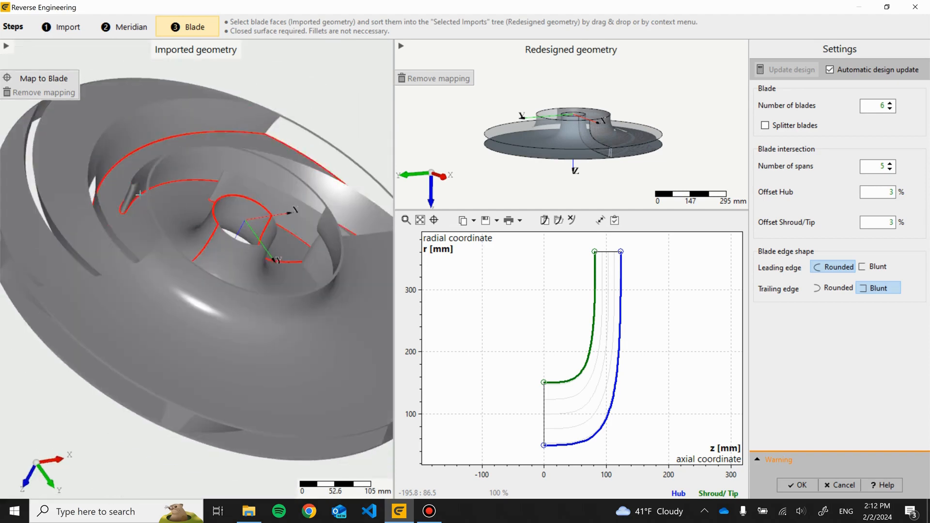
scroll(138, 196, "up", 5)
left_click(125, 190)
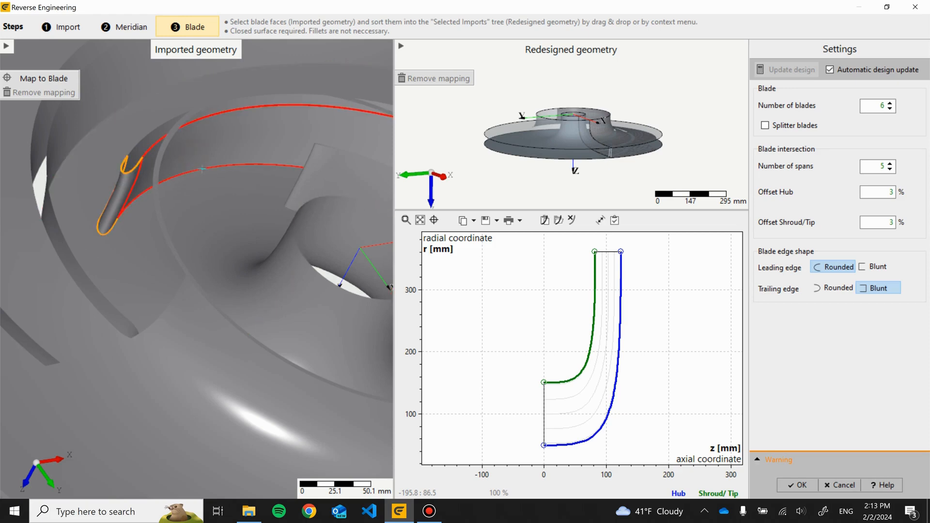
middle_click_drag(202, 168, 208, 182)
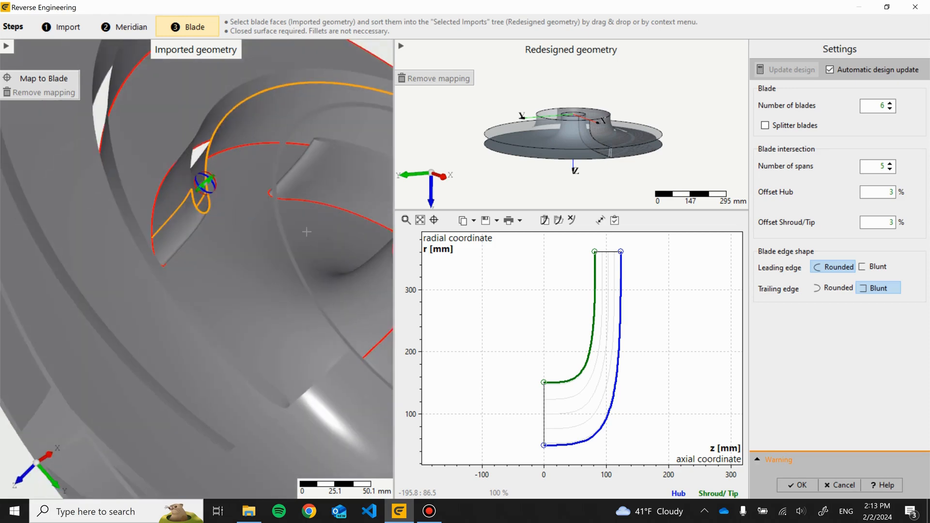
left_click(169, 187)
- Add the blade's outlet face to the selection and map the selected faces to the blade
scroll(244, 191, "down", 4)
left_click_drag(339, 98, 211, 96)
scroll(270, 148, "down", 7)
scroll(356, 212, "up", 2)
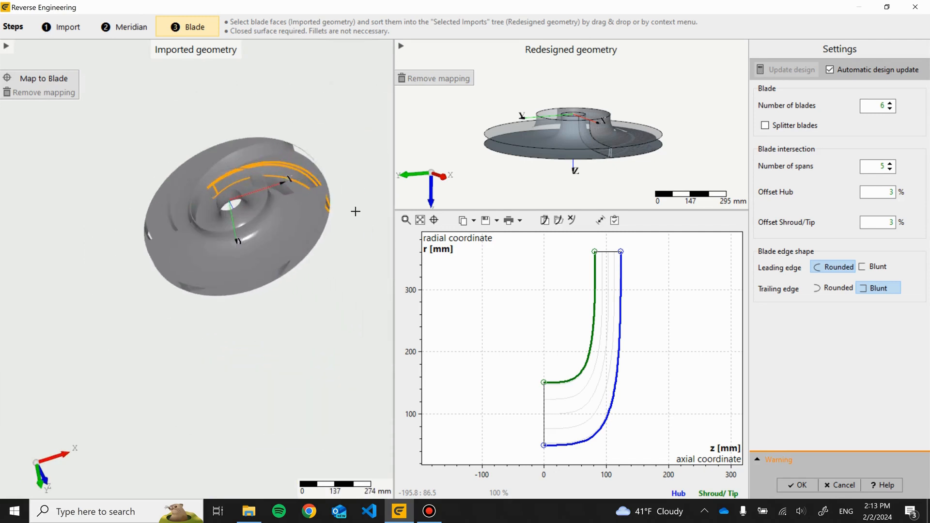
scroll(339, 206, "up", 8)
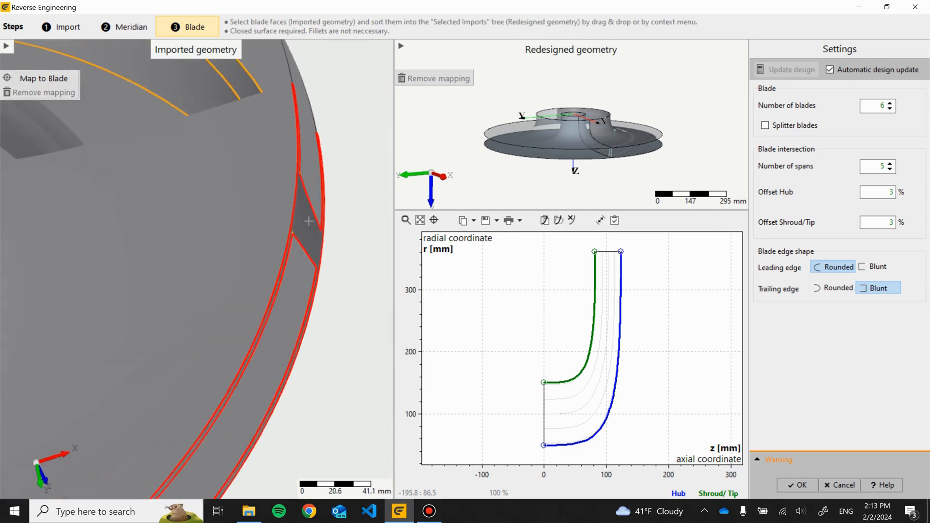
left_click(308, 222)
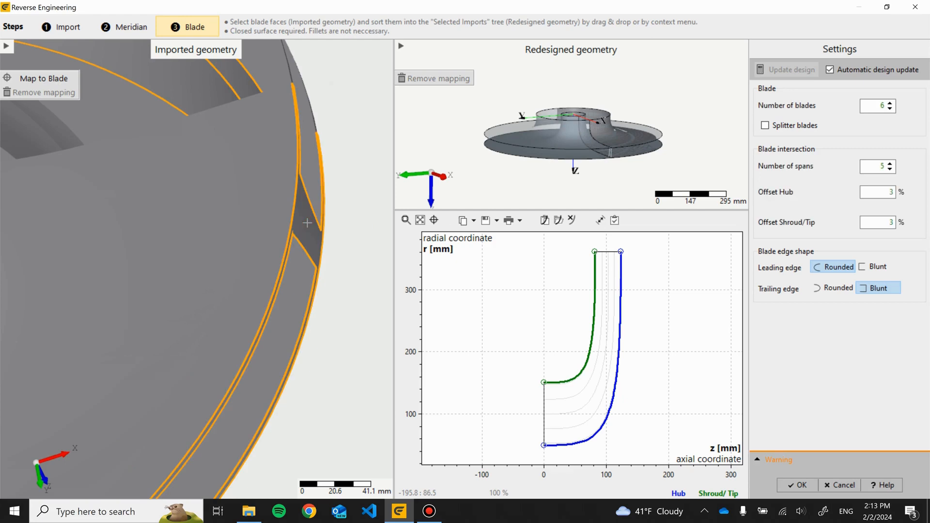
scroll(341, 158, "down", 6)
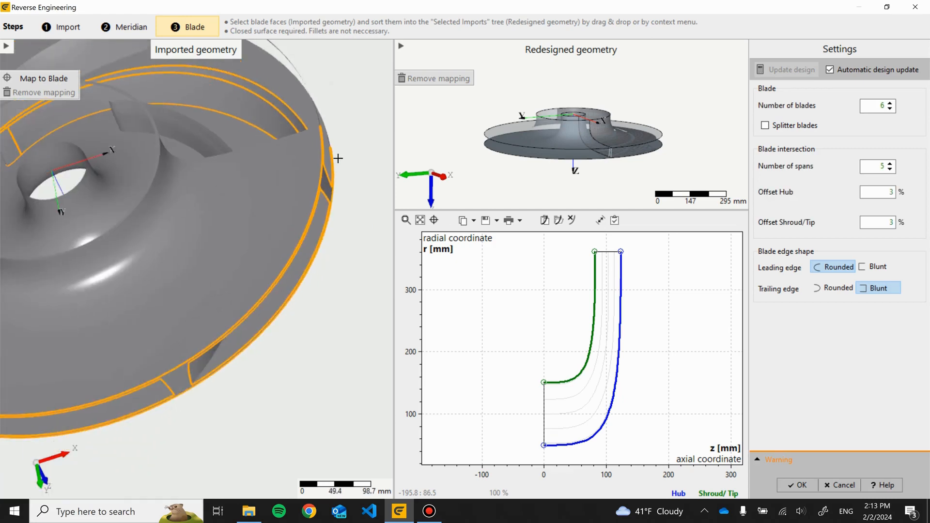
left_click(56, 80)
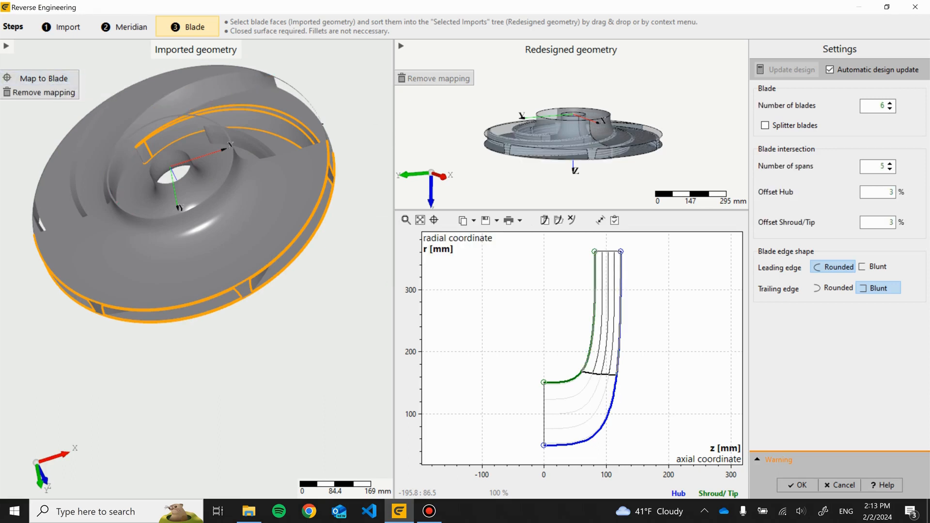
- Review the blade settings for number of blades, spans and hub and shroud offsets
left_click_drag(239, 138, 618, 174)
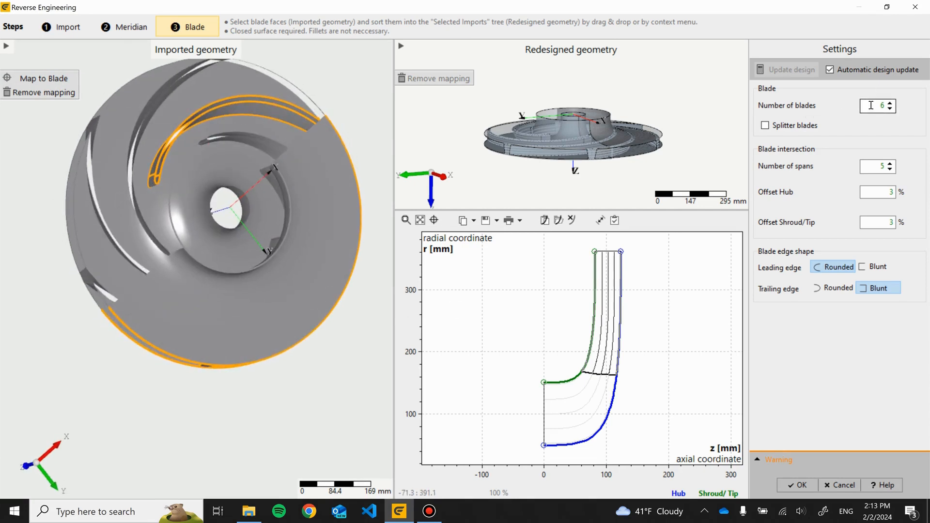
left_click(893, 104)
mouse_move(821, 218)
mouse_move(840, 128)
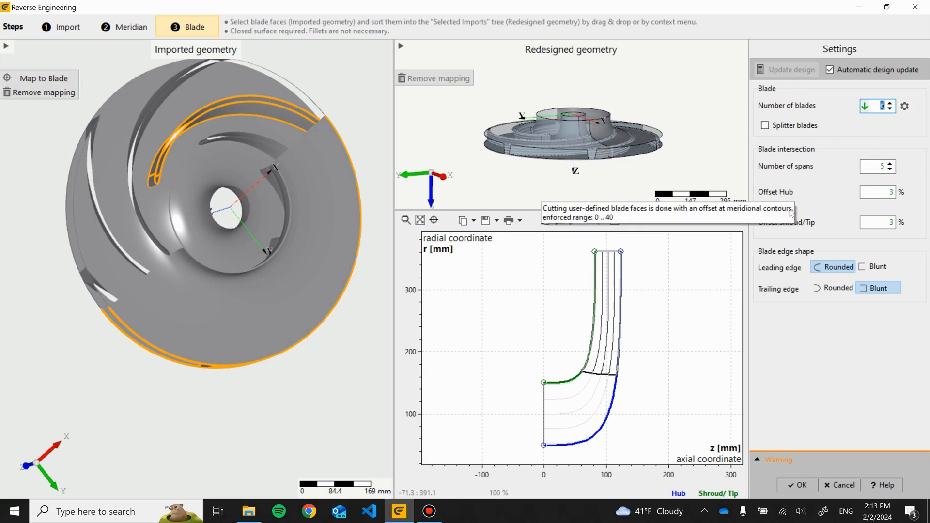
mouse_move(806, 188)
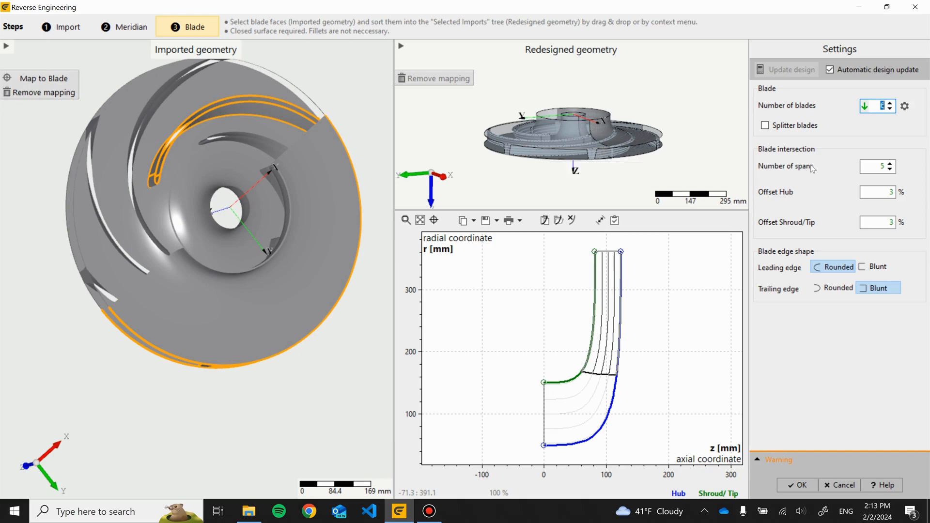
mouse_move(813, 168)
mouse_move(304, 129)
left_mouse_down()
mouse_move(242, 51)
mouse_move(225, 74)
left_mouse_up()
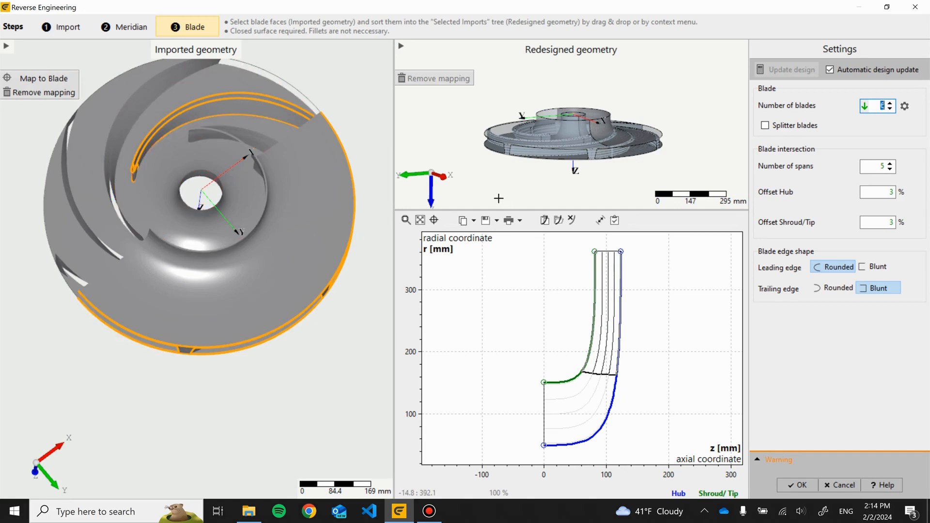
left_click_drag(312, 155, 349, 70)
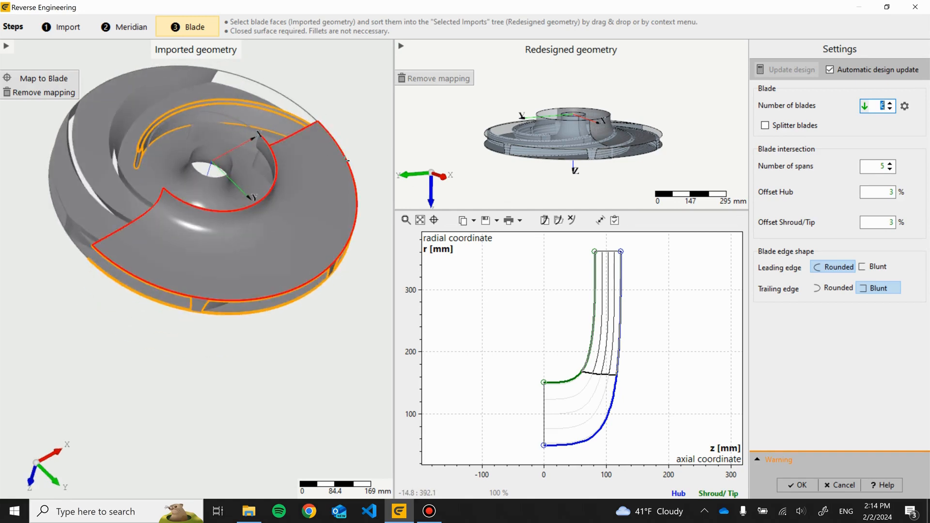
- Inspect the redesigned blades up close and accept the reverse-engineering result
left_click_drag(425, 113, 651, 204)
scroll(651, 205, "up", 4)
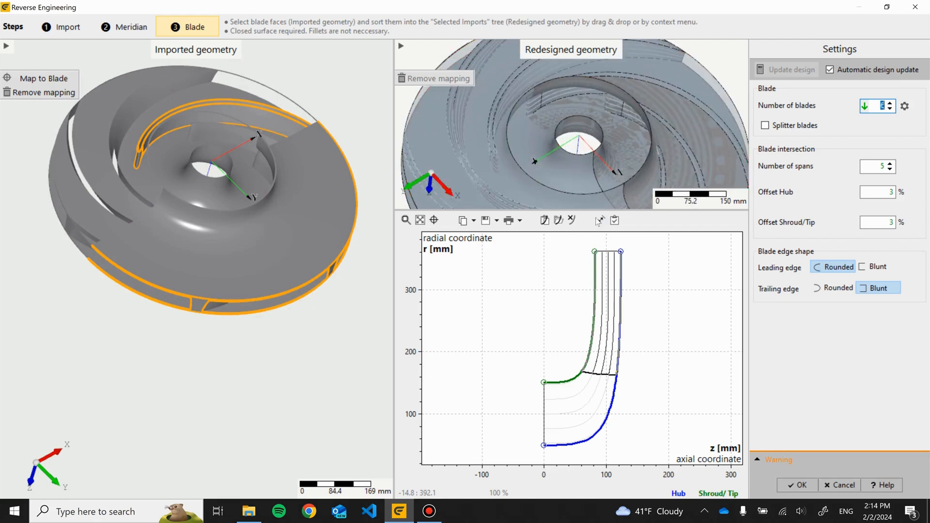
left_click_drag(587, 210, 587, 391)
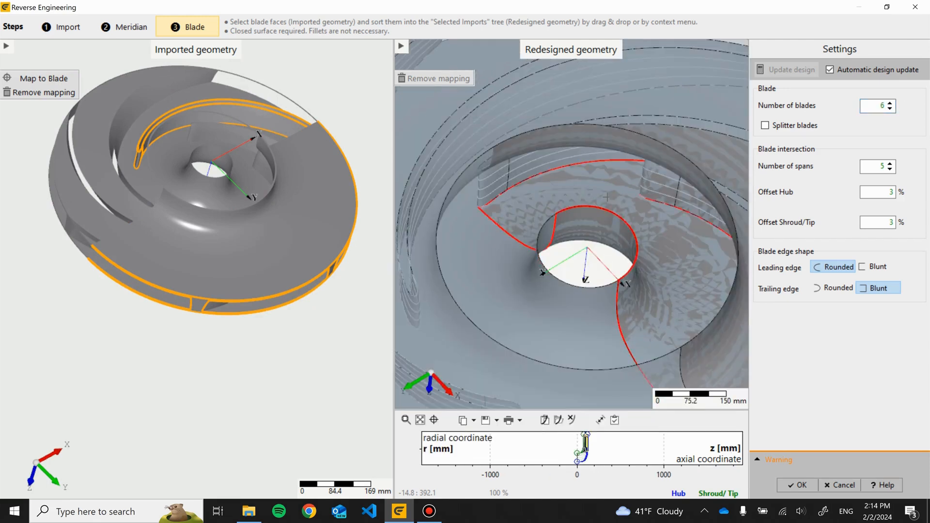
left_click_drag(589, 137, 587, 213)
scroll(592, 310, "up", 5)
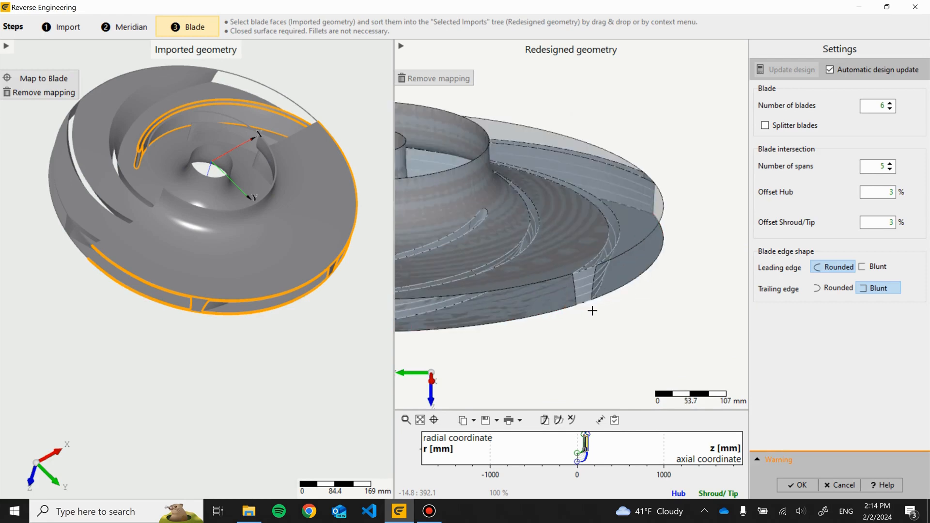
left_click_drag(664, 344, 761, 242)
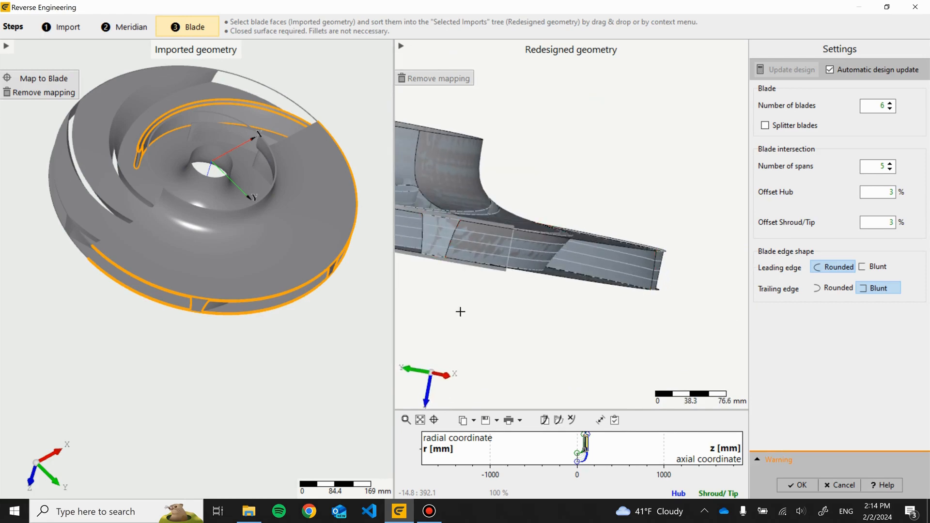
left_click_drag(459, 312, 488, 302)
scroll(561, 304, "up", 7)
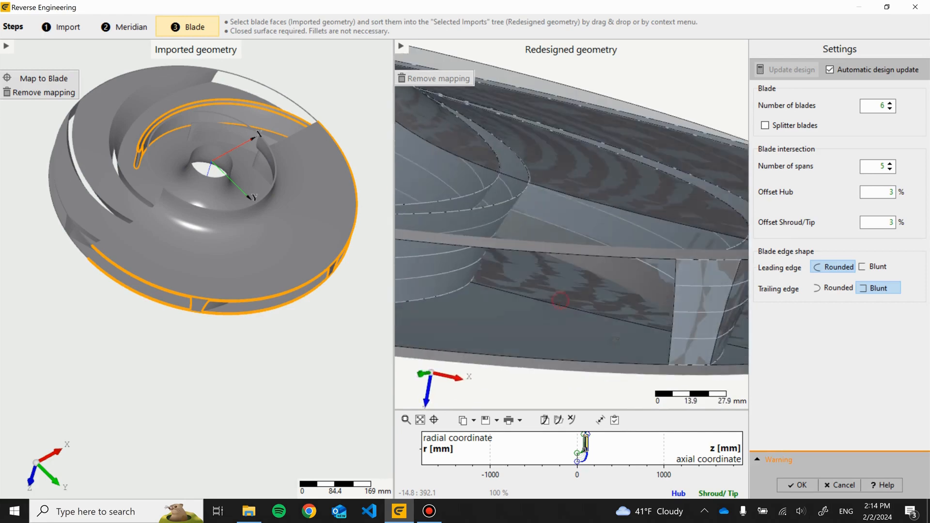
left_click_drag(629, 347, 580, 293)
scroll(580, 293, "down", 3)
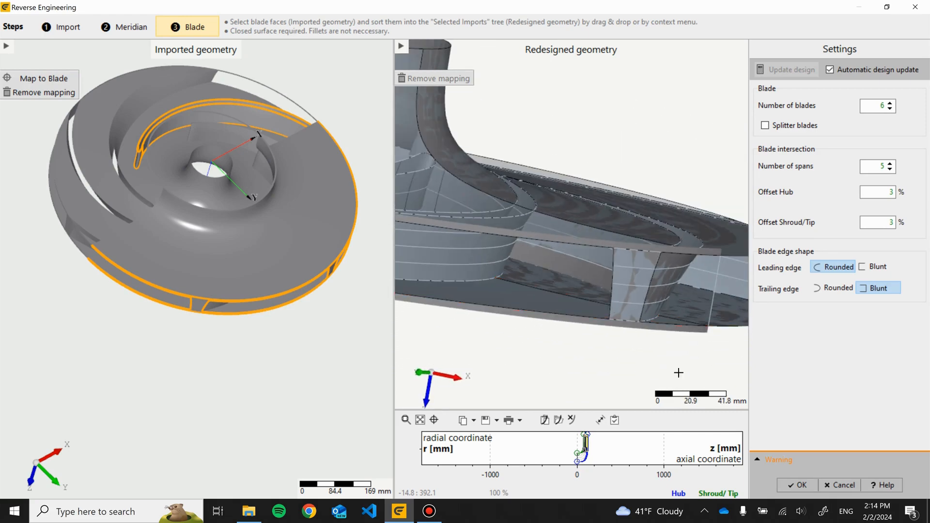
left_click(801, 485)
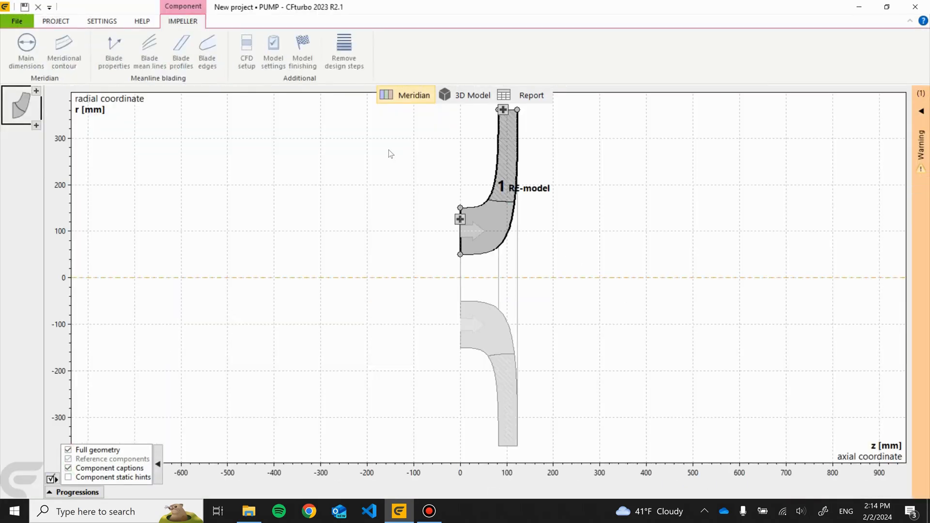
- Make the component active and rename it Co2_Impeller
right_click(26, 113)
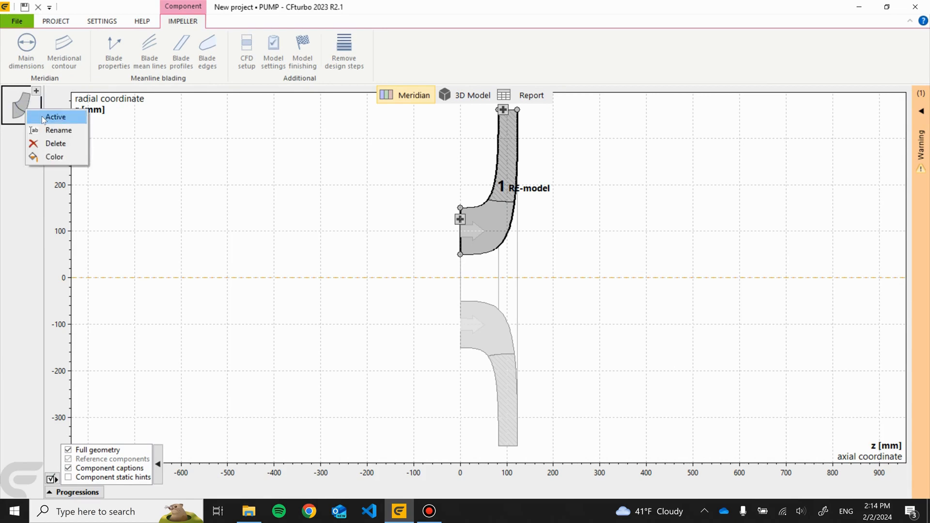
left_click(43, 117)
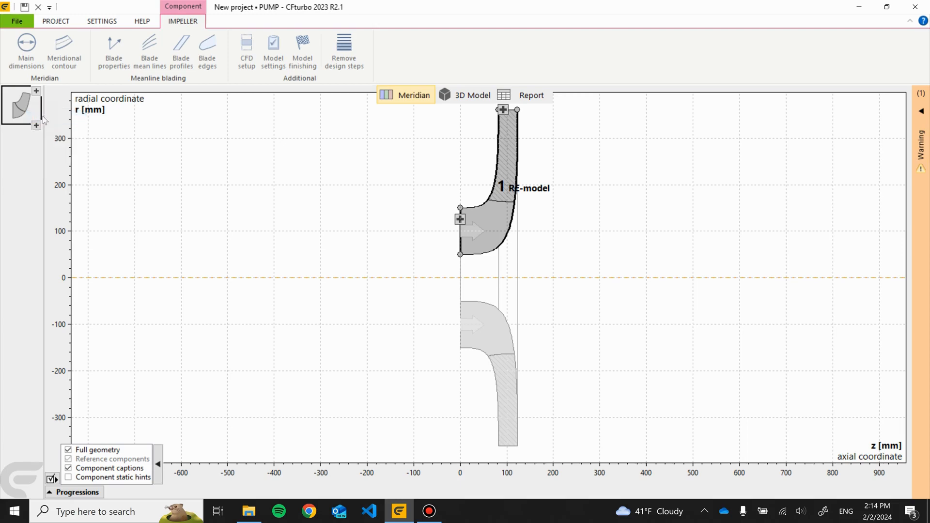
right_click(31, 112)
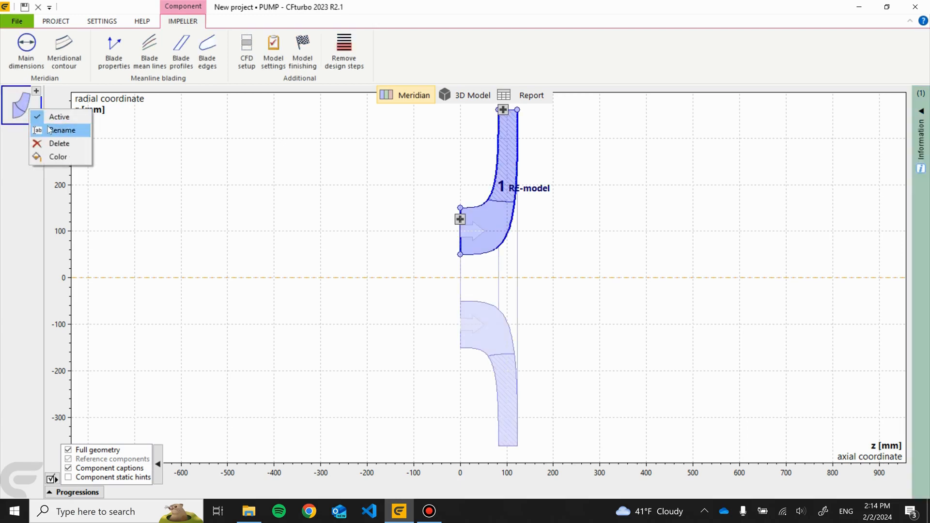
left_click(49, 128)
type("Co2_Impeller")
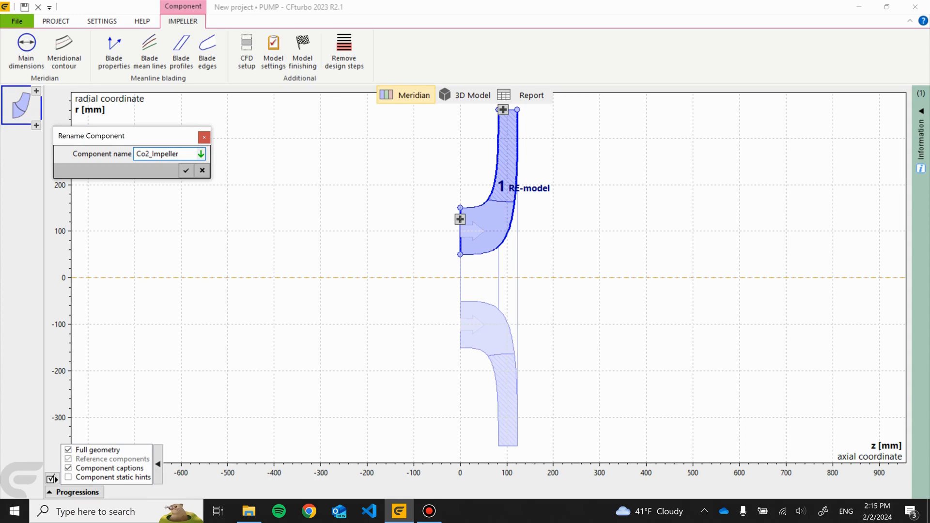
key("Return")
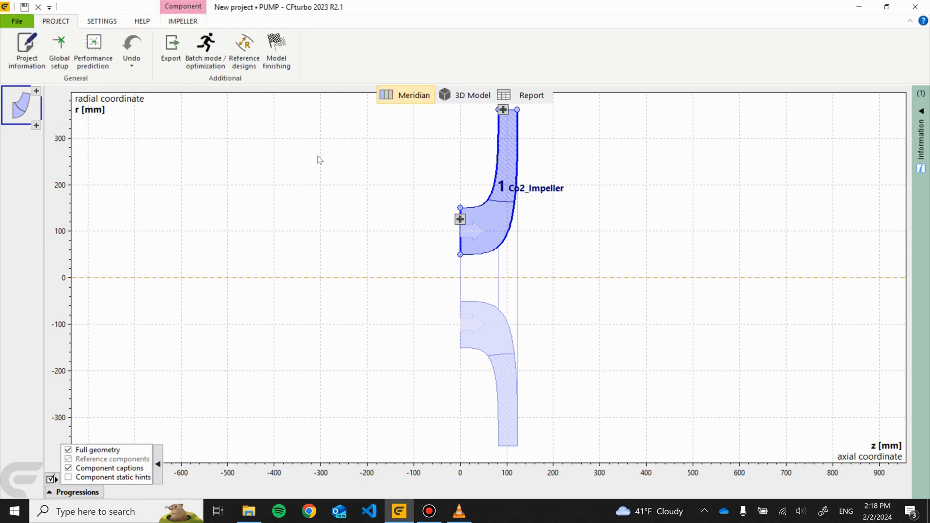
- Switch to the 3D model view and inspect the impeller's blades and shroud
left_click(469, 96)
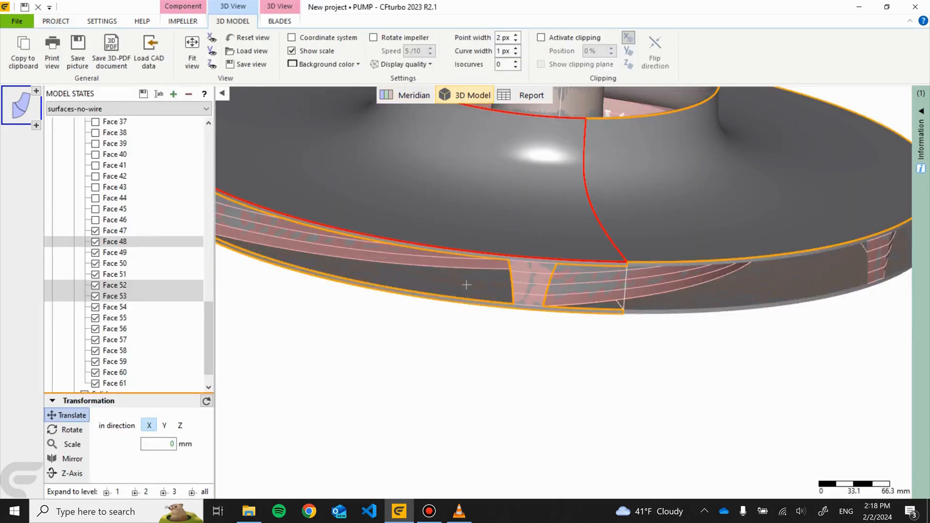
scroll(463, 285, "down", 5)
left_click(440, 338)
left_click_drag(440, 334, 430, 208)
scroll(504, 342, "up", 5)
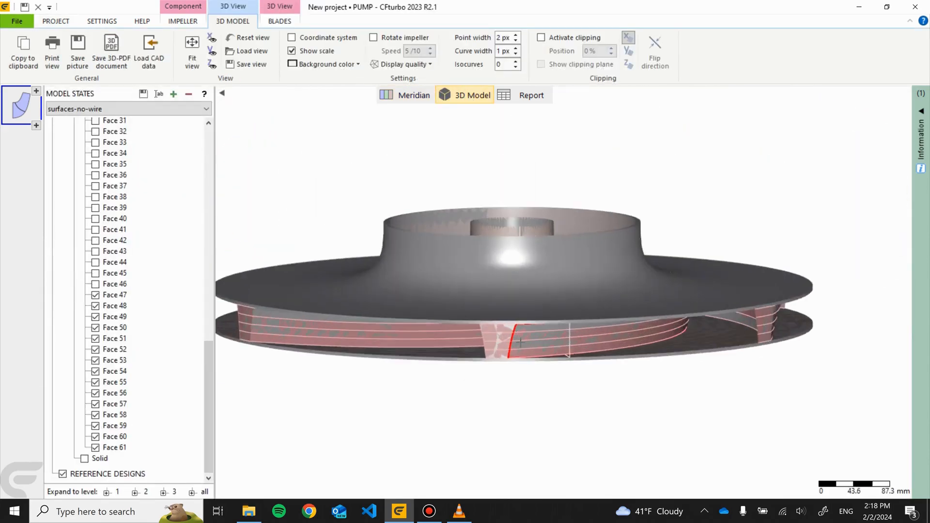
left_click_drag(508, 400, 797, 423)
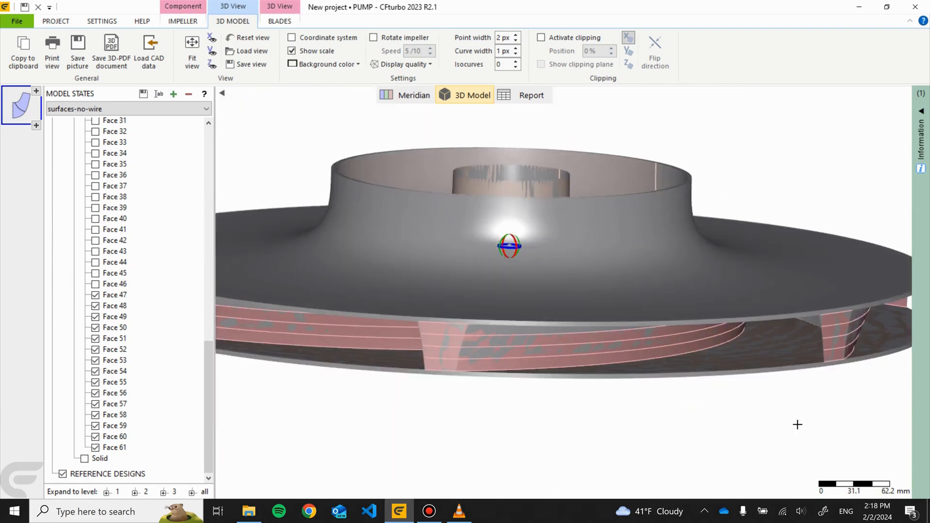
- Orbit and zoom around the impeller to examine the blade passages beneath the shroud
left_click_drag(558, 282, 536, 357)
scroll(537, 358, "up", 4)
left_click_drag(530, 287, 515, 349)
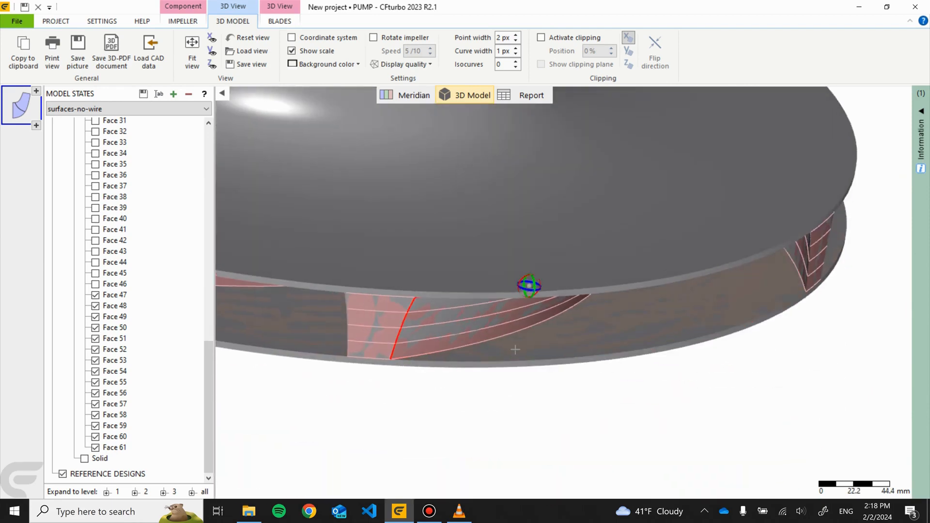
scroll(498, 329, "down", 9)
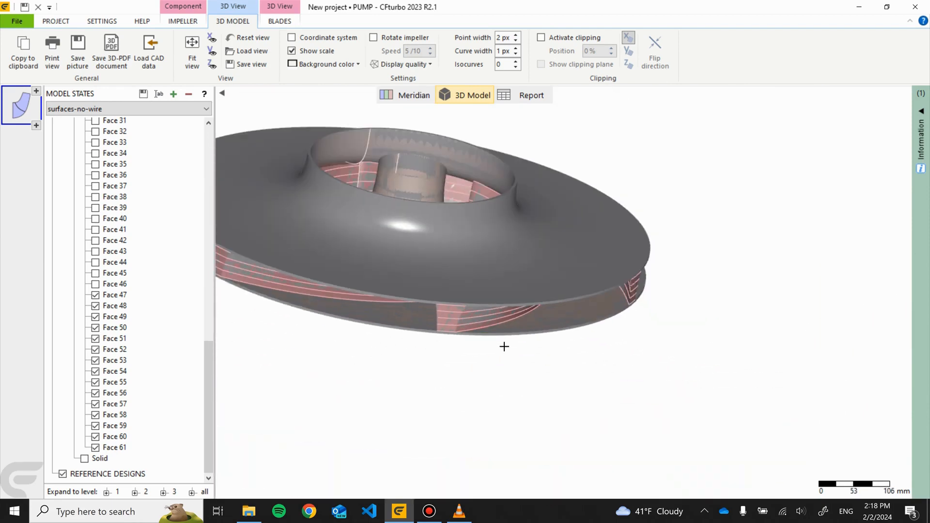
middle_click_drag(503, 361, 598, 401)
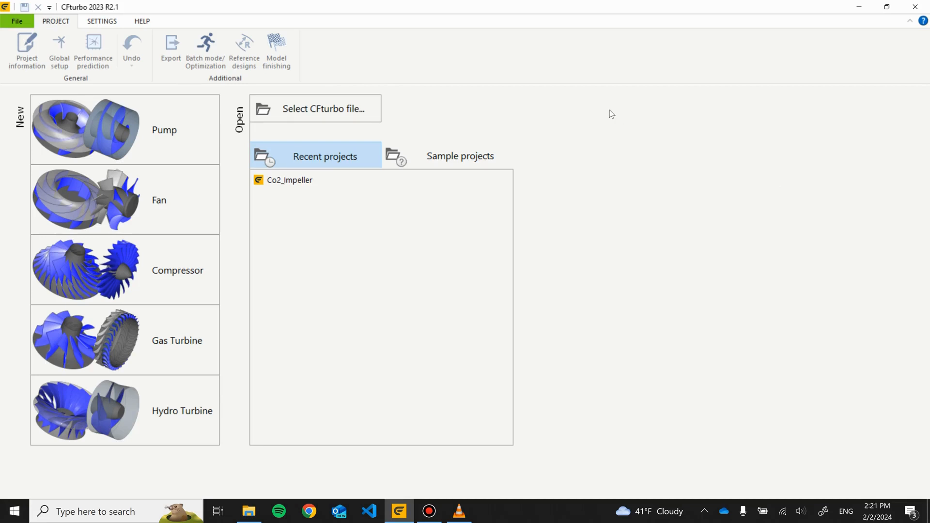
- Start a new pump project with flow rate 300 l/s, head 225 m and 1700 /min revolutions
left_click(166, 142)
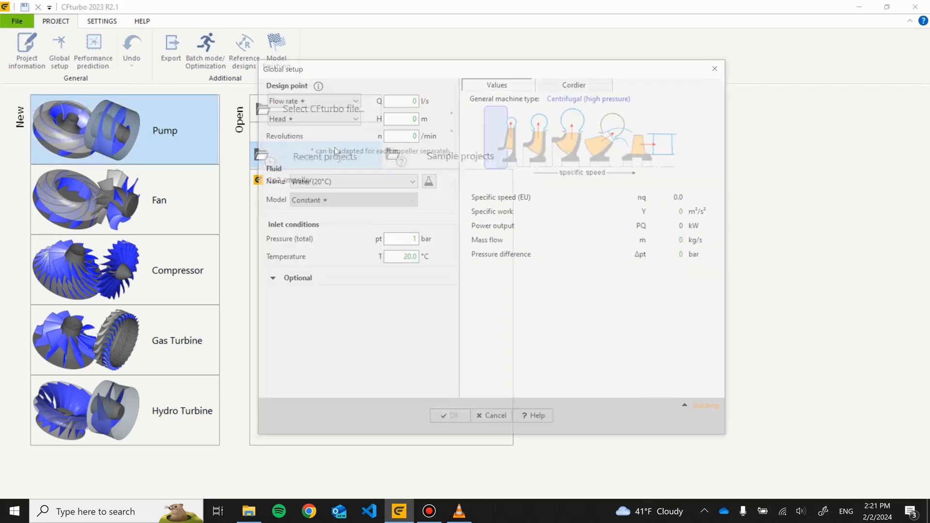
left_click(401, 97)
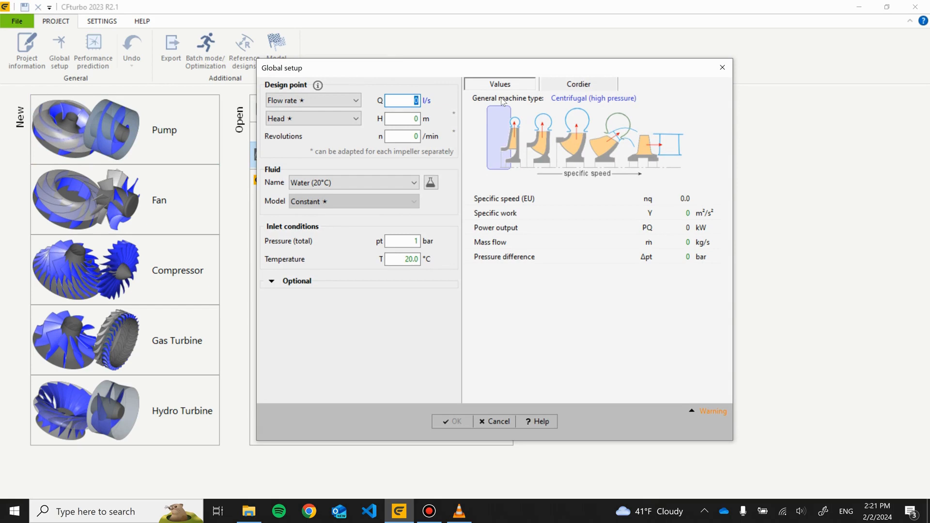
type("300225")
key("Tab")
type("1")
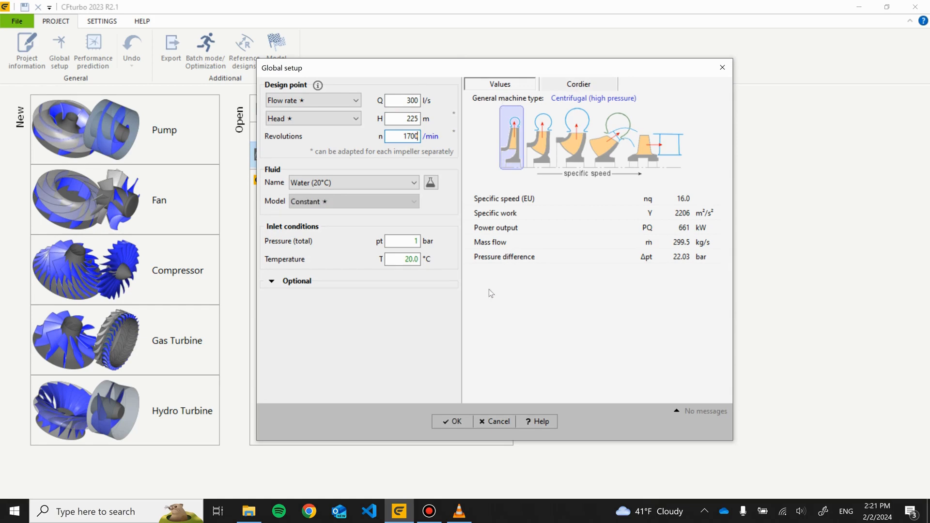
left_click(462, 425)
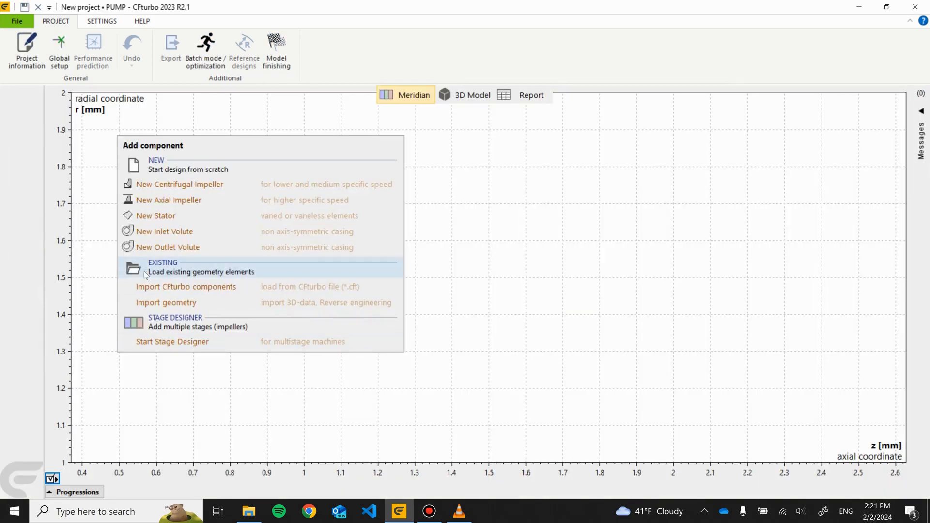
- Import geometry through reverse engineering with the component type set to Axial Pump Impeller
left_click(168, 303)
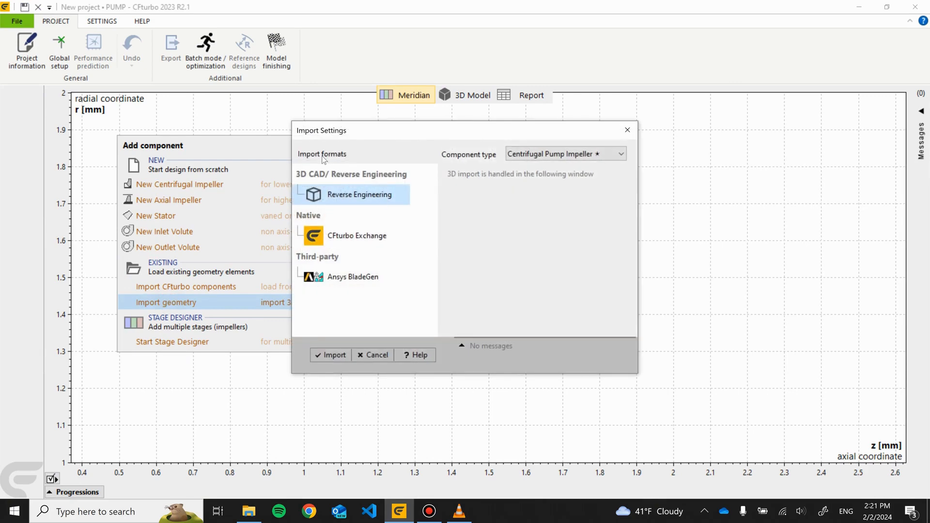
left_click(565, 154)
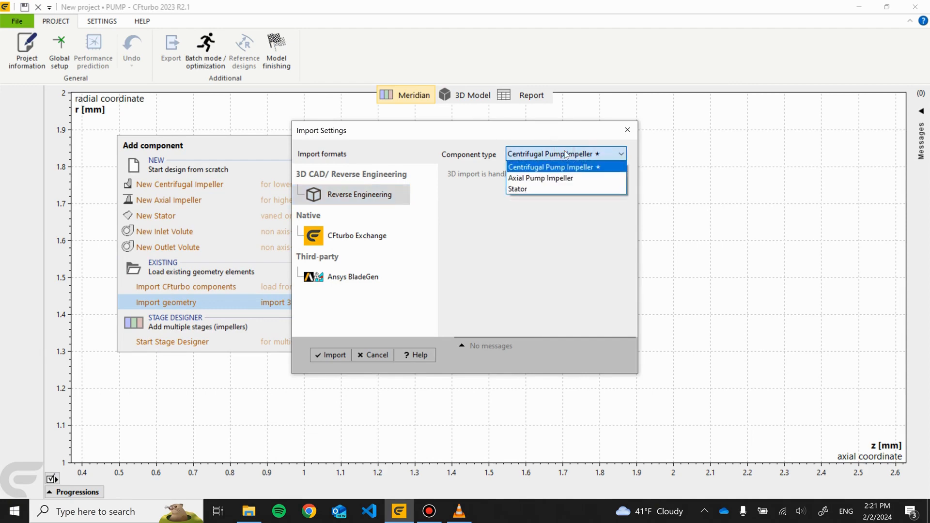
left_click(554, 178)
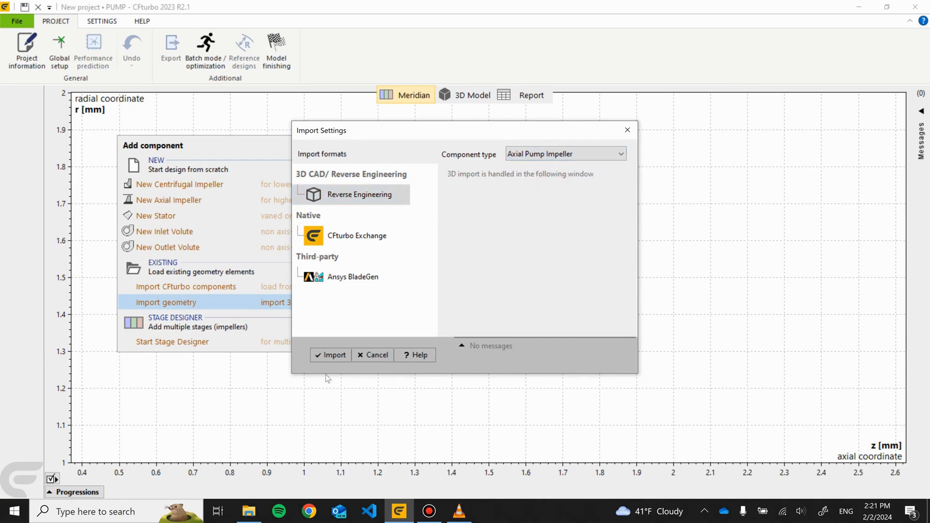
left_click(330, 355)
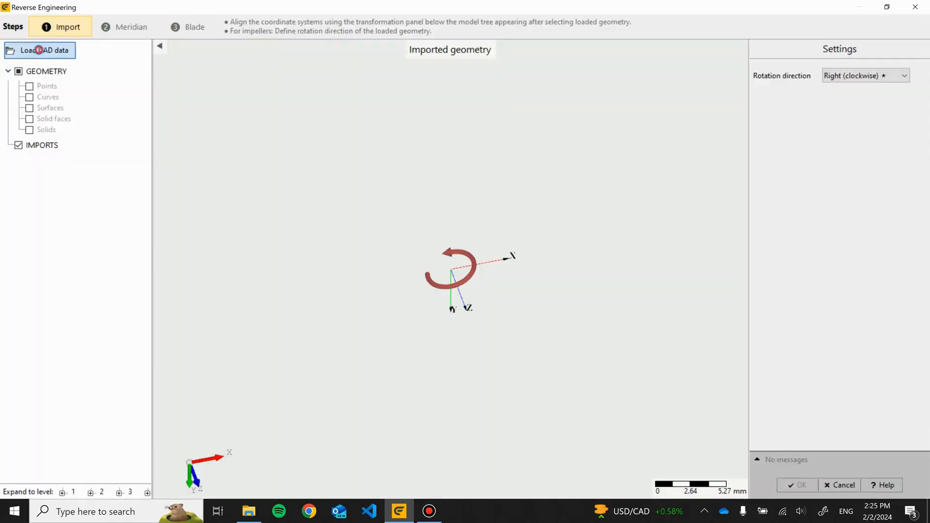
- Load the Inducer-and-Impeller.stp CAD file into the reverse-engineering import
left_click(43, 50)
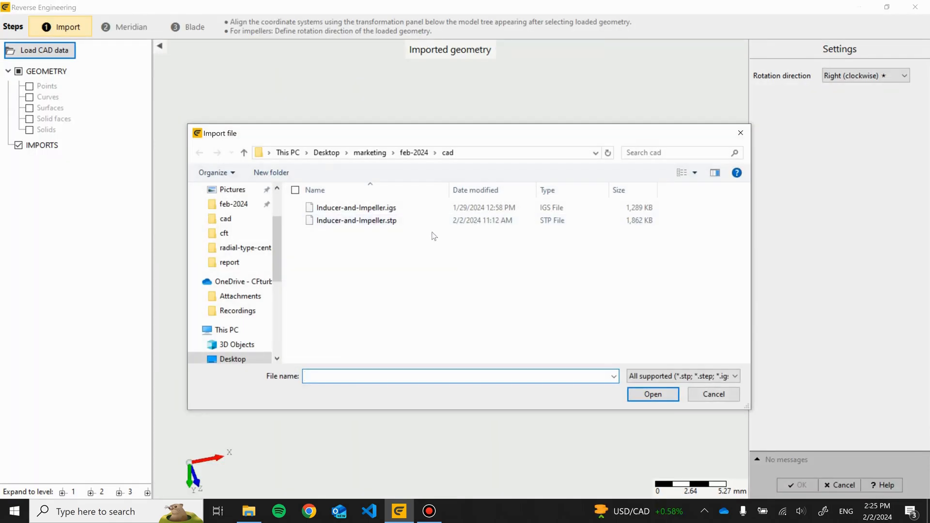
double_click(426, 220)
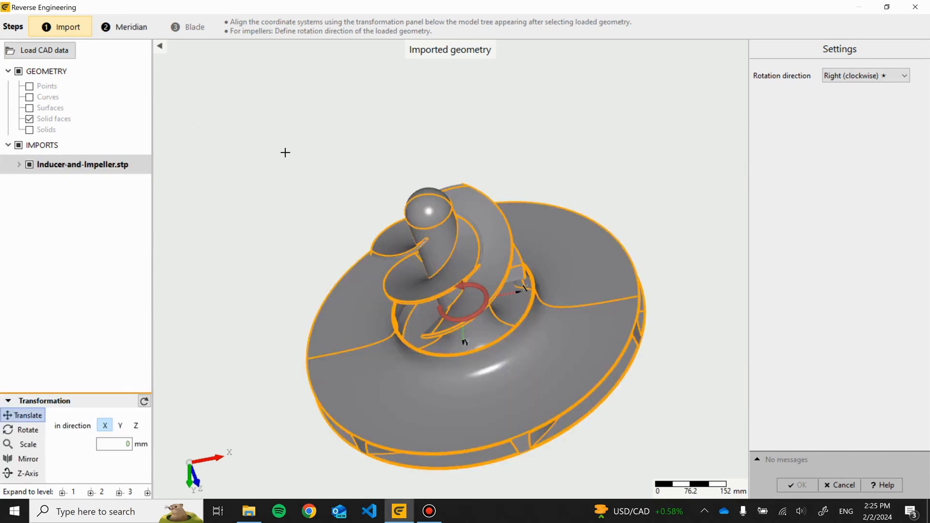
mouse_move(283, 148)
left_mouse_down()
mouse_move(345, 266)
mouse_move(270, 149)
left_mouse_up()
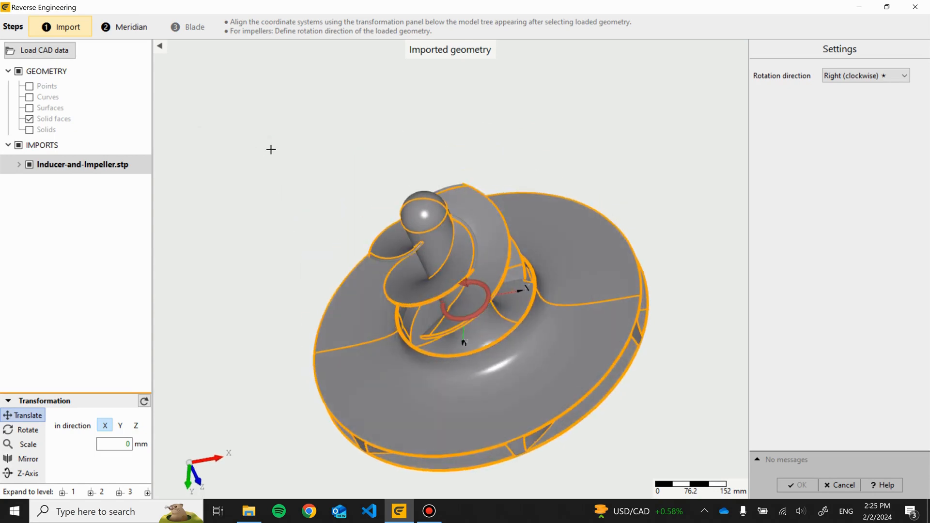
- Move to the Meridian step and set the tip clearance to 5 mm
left_click(128, 28)
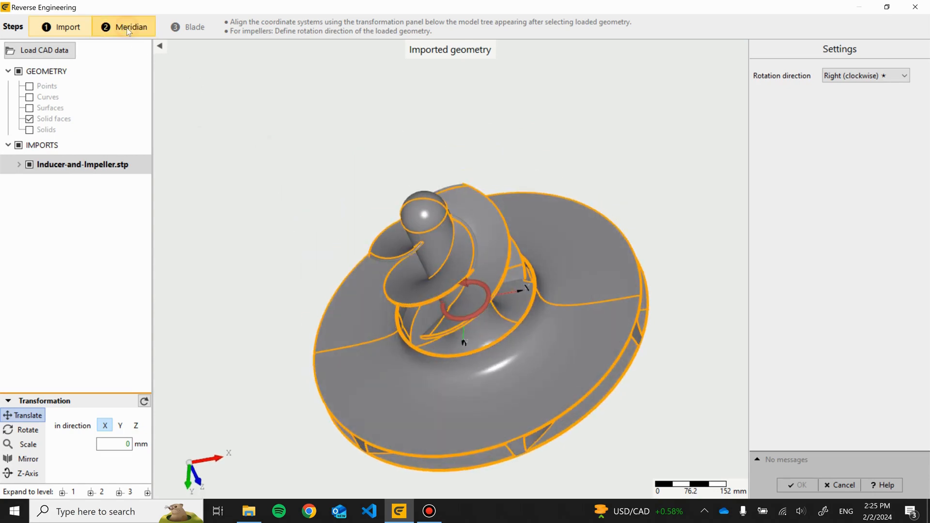
left_click(7, 46)
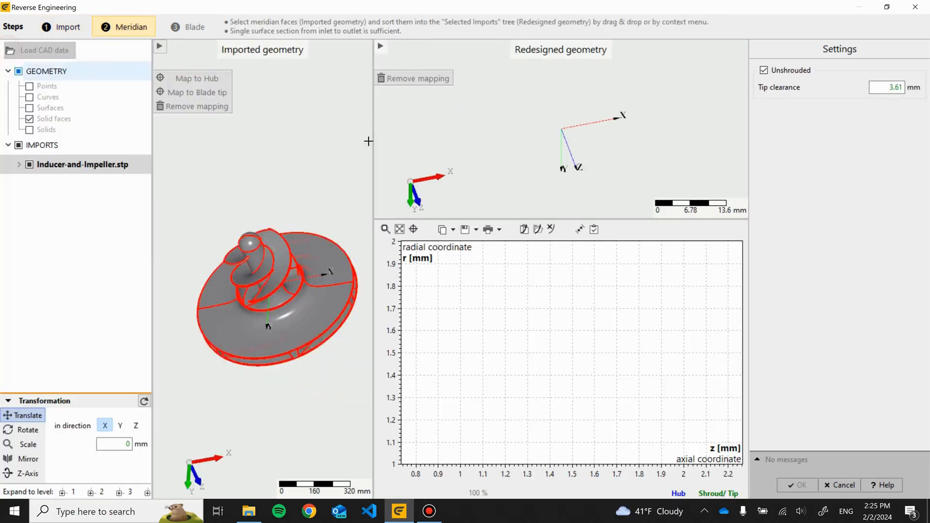
left_click_drag(373, 143, 247, 290)
scroll(247, 289, "up", 5)
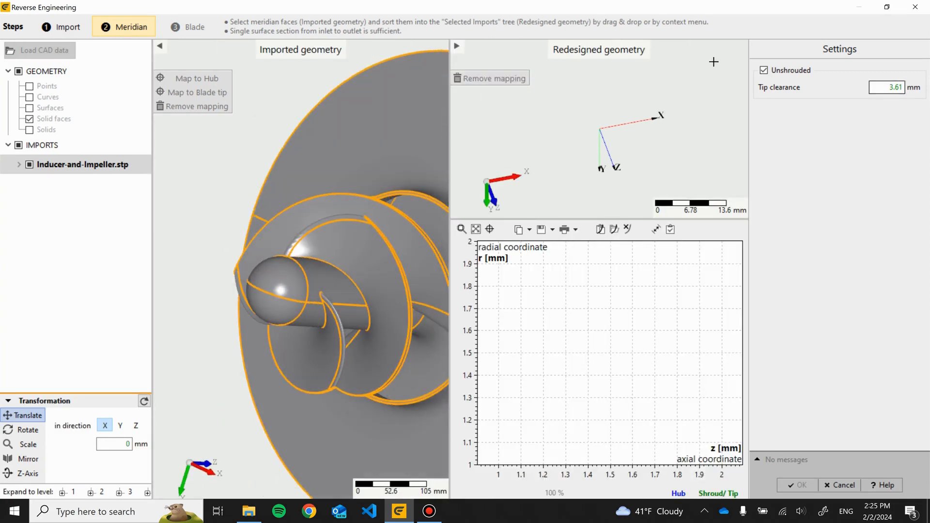
left_click_drag(886, 88, 929, 98)
type("5")
- Select the inducer's cylindrical hub face and map it to the hub
left_click_drag(193, 154, 165, 192)
left_click_drag(279, 182, 269, 194)
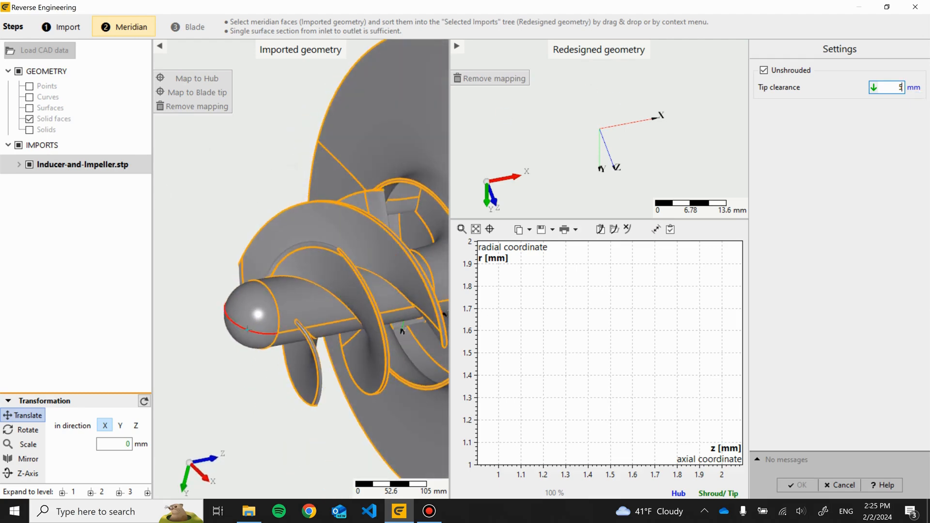
left_click(260, 307)
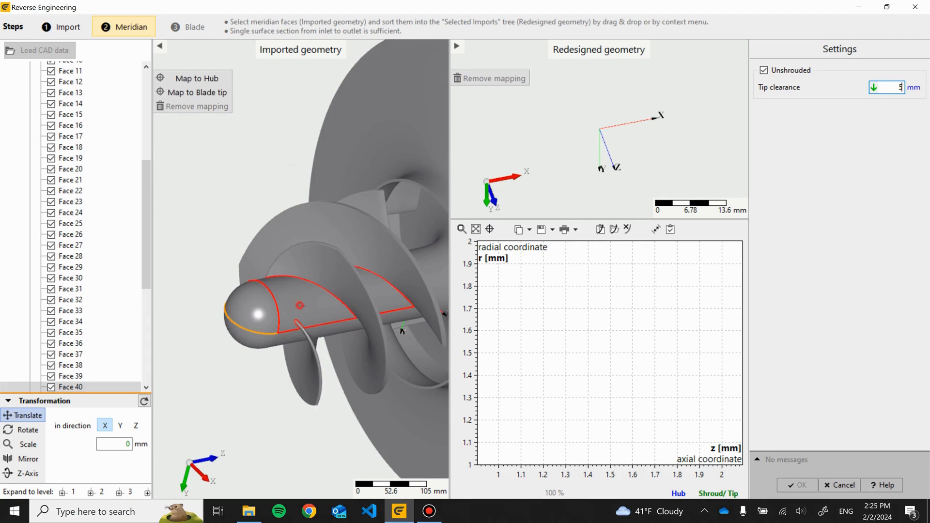
left_click_drag(402, 330, 421, 291)
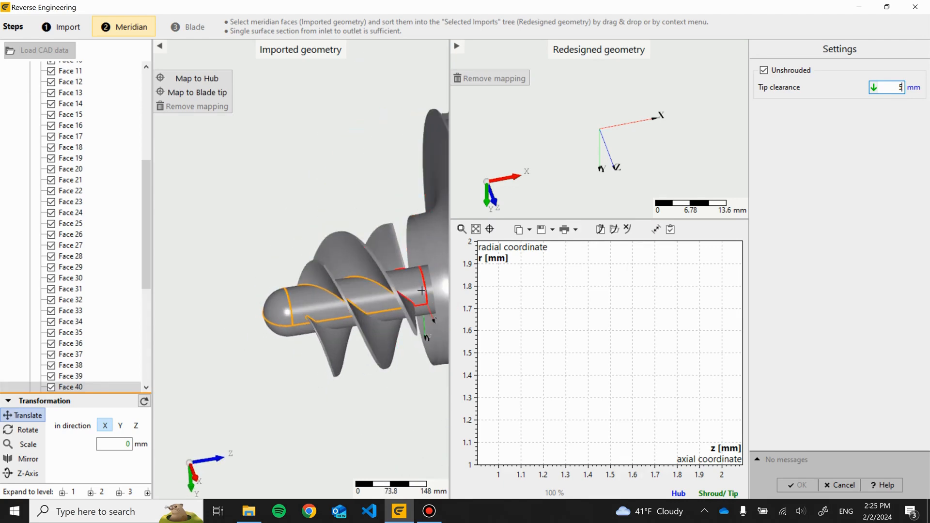
left_click(421, 289)
left_click(196, 79)
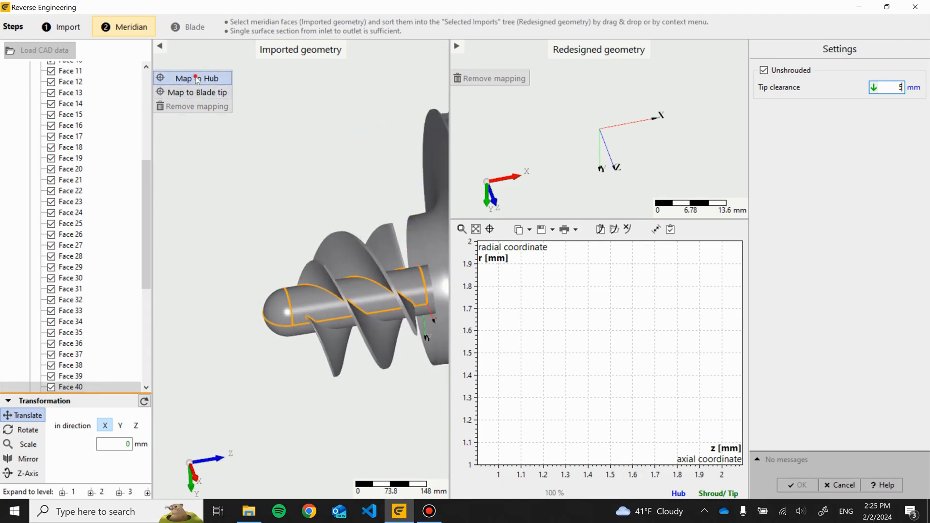
- Select the inducer blade's outer edge face and map it to the blade tip
scroll(334, 281, "up", 5)
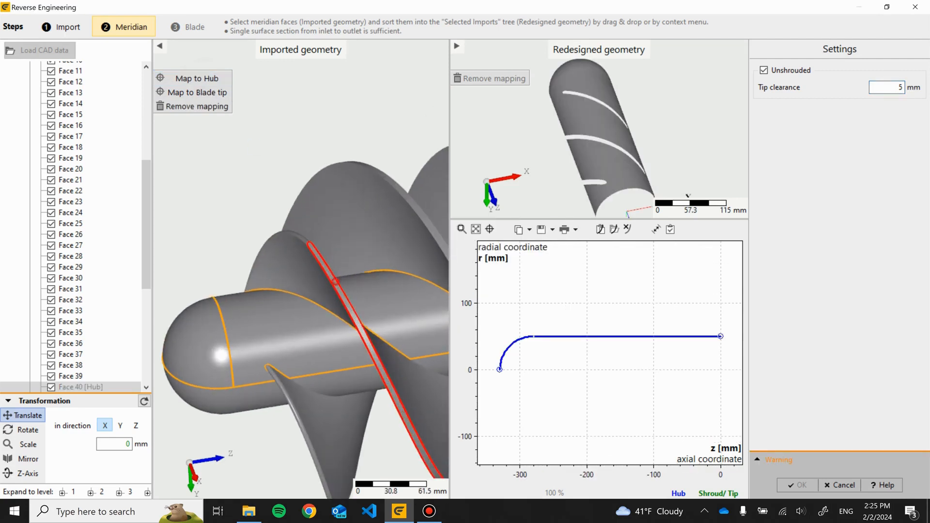
left_click(334, 281)
left_click(187, 93)
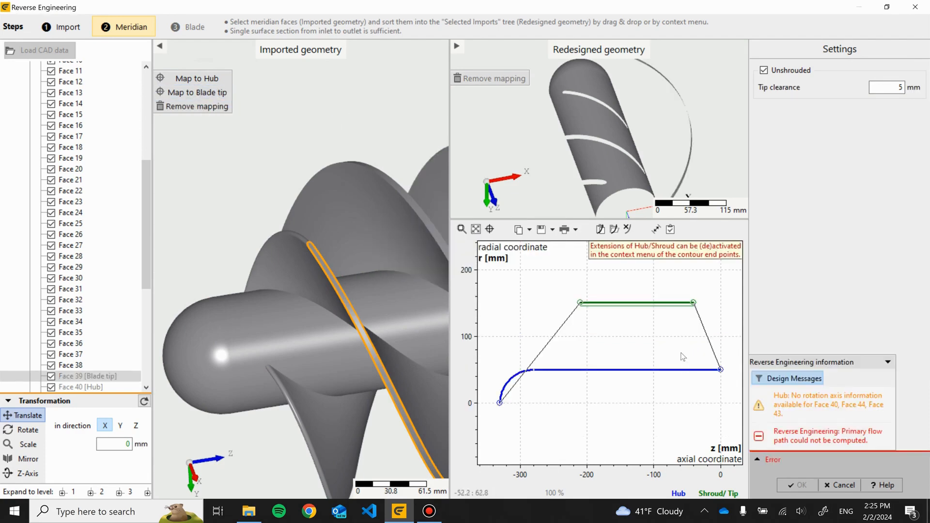
- Extend the shroud contour's inlet end point to Z -331 mm
left_click_drag(450, 187, 365, 193)
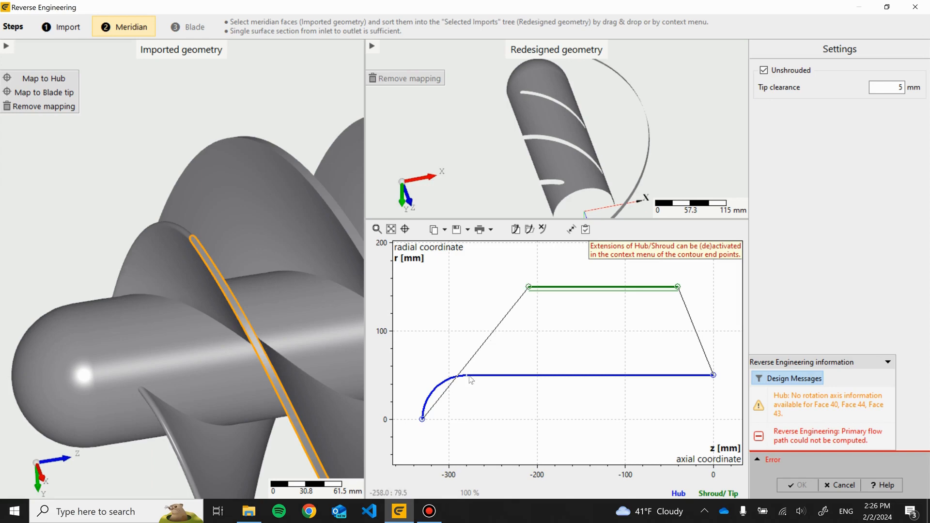
right_click(528, 286)
left_click(557, 293)
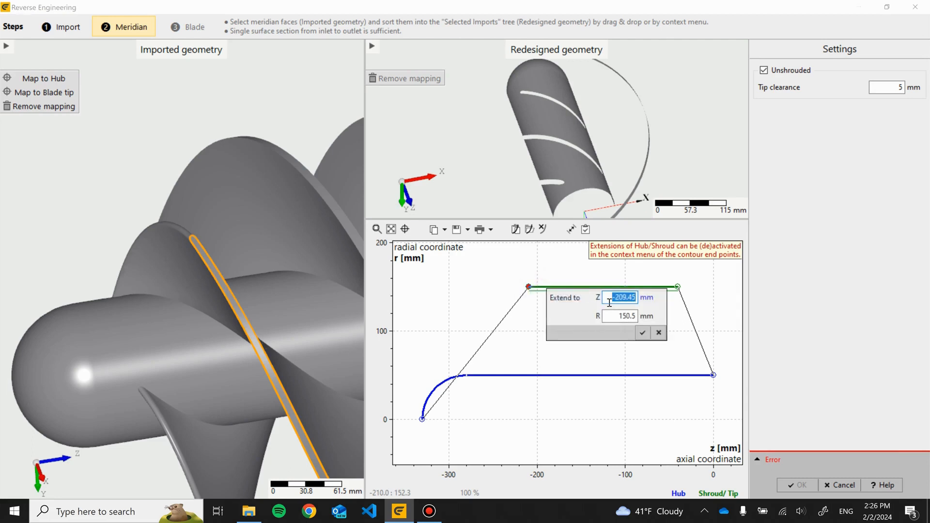
type("-331")
key("Return")
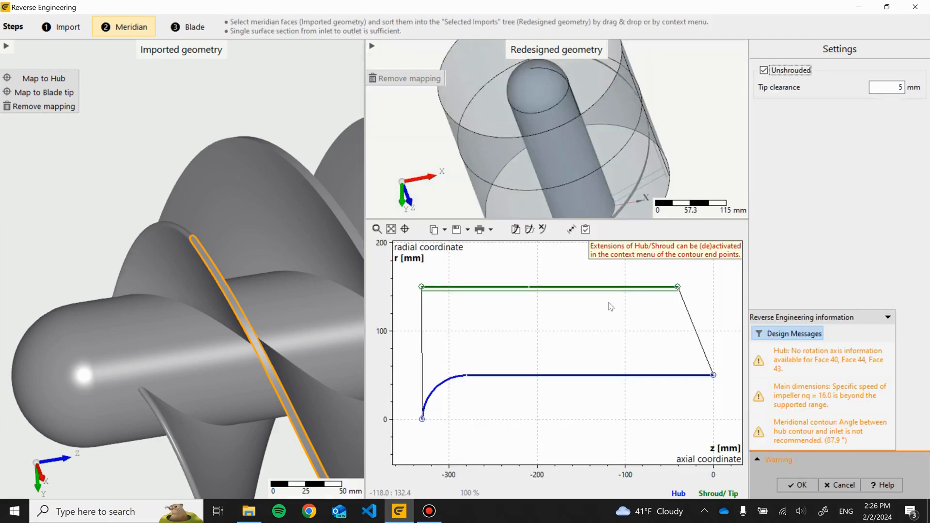
- Define an extension at the hub contour's inlet end point
right_click(422, 420)
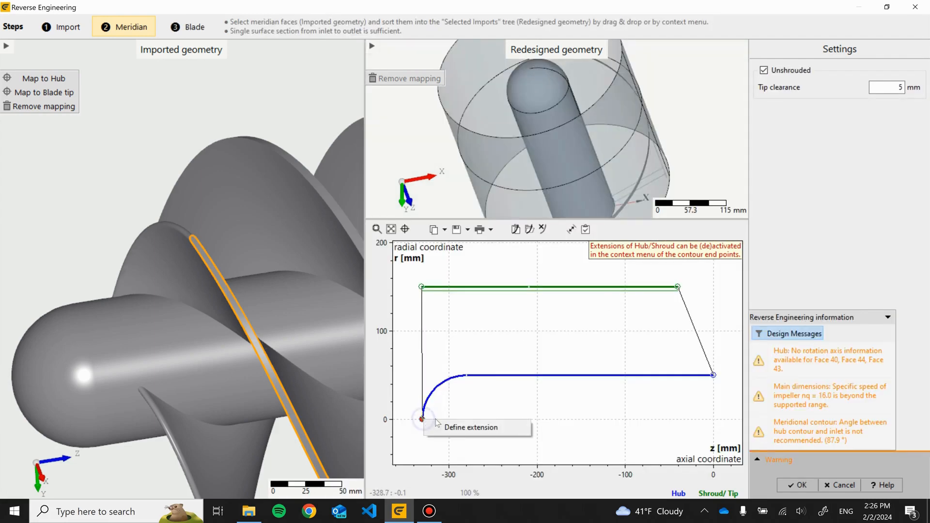
left_click(450, 428)
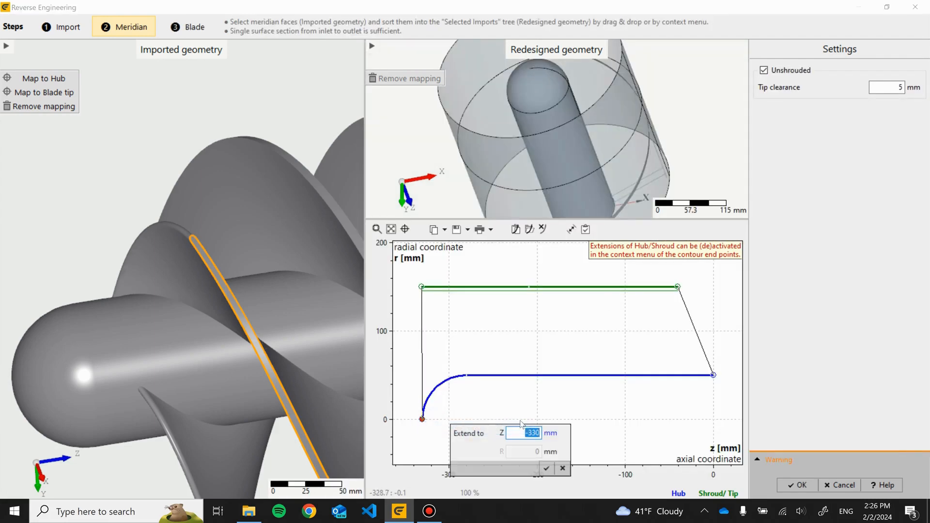
type("-")
key("Return")
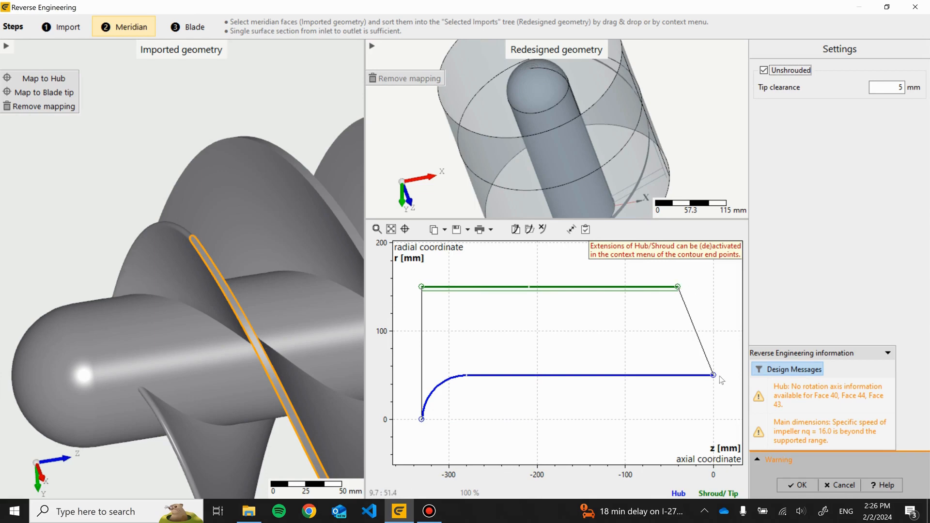
- Extend the shroud contour's outlet end point to Z 0 mm
right_click(678, 287)
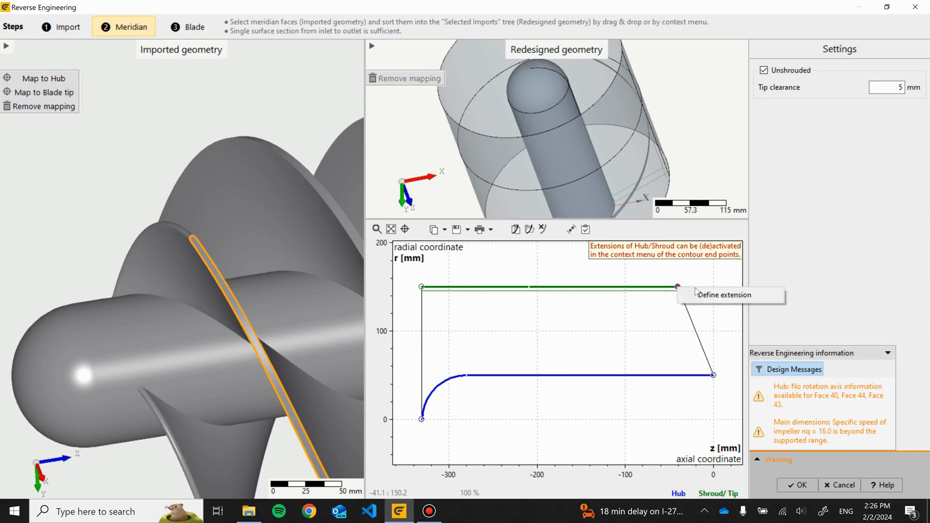
left_click(699, 293)
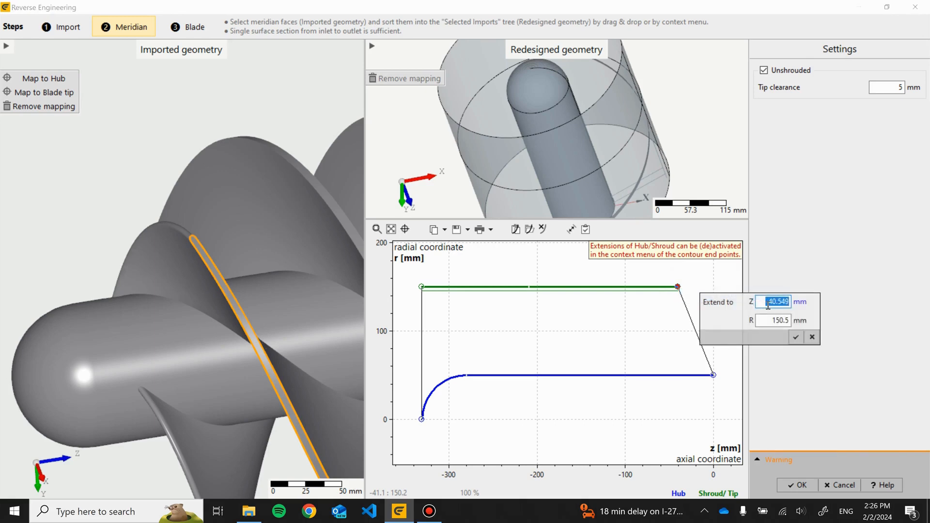
type("0")
key("Return")
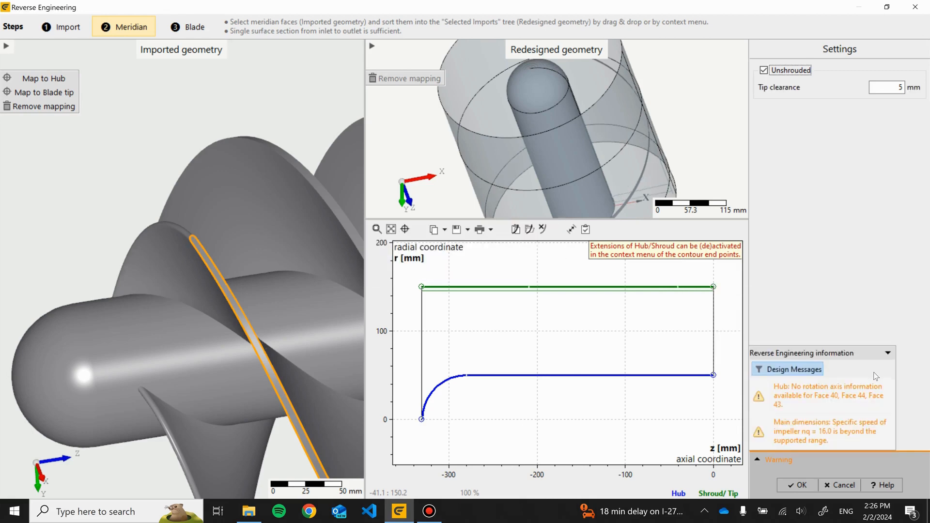
- In the Blade step, select the four inducer blade surfaces and map them to the blade
left_click(888, 354)
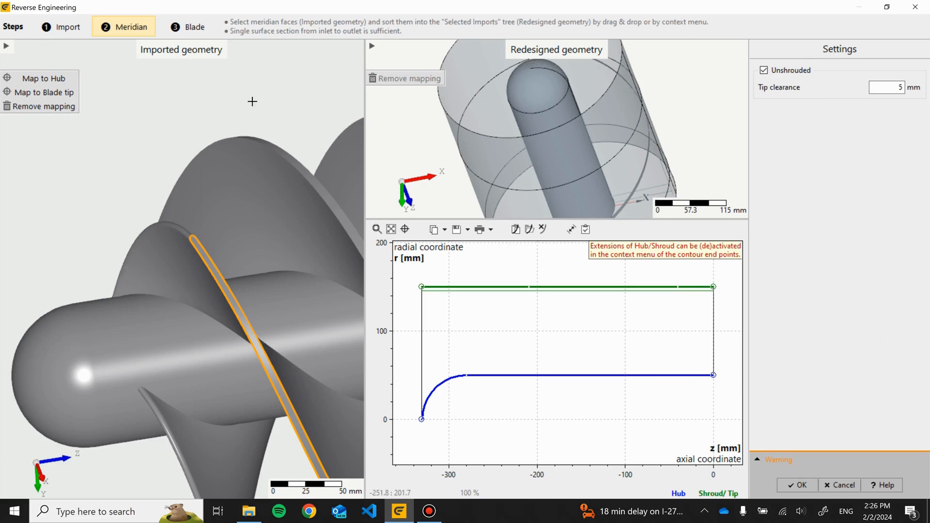
left_click(183, 27)
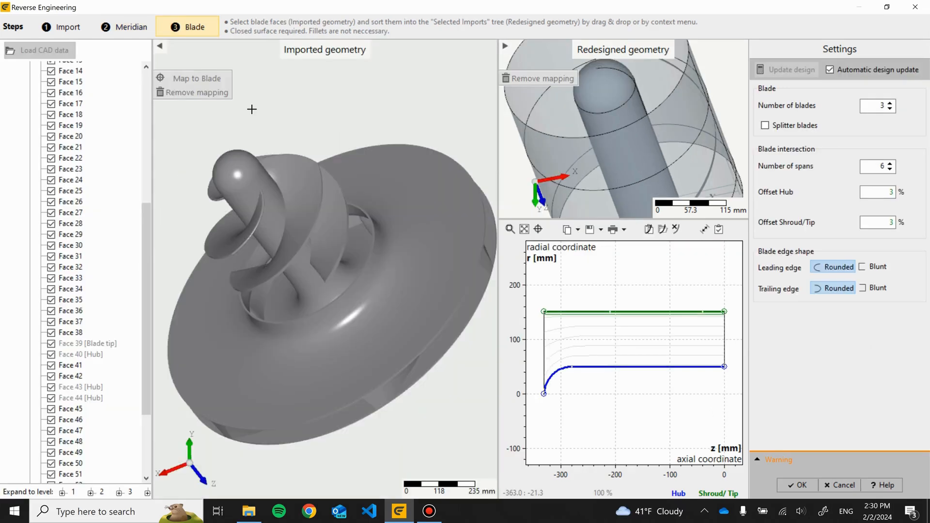
left_click_drag(252, 108, 309, 239)
left_click(303, 227)
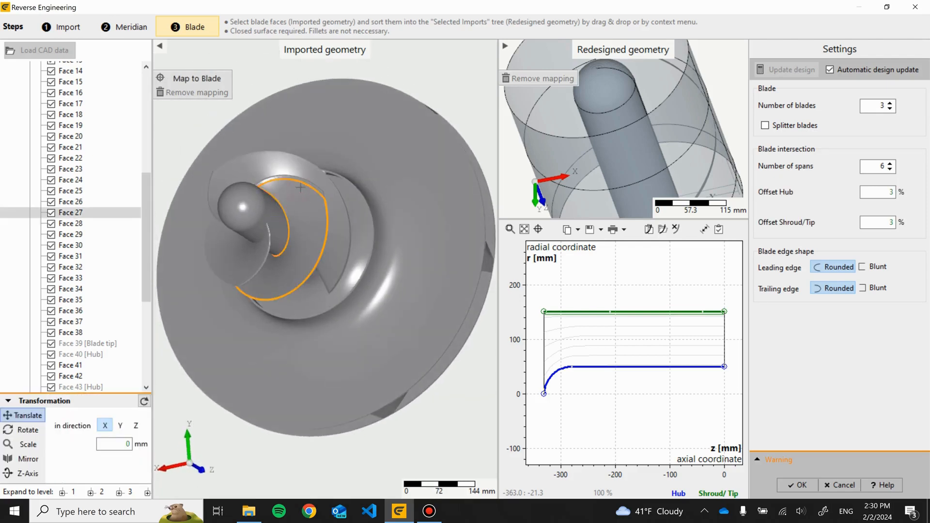
left_click_drag(328, 116, 257, 83)
left_click_drag(307, 104, 262, 208)
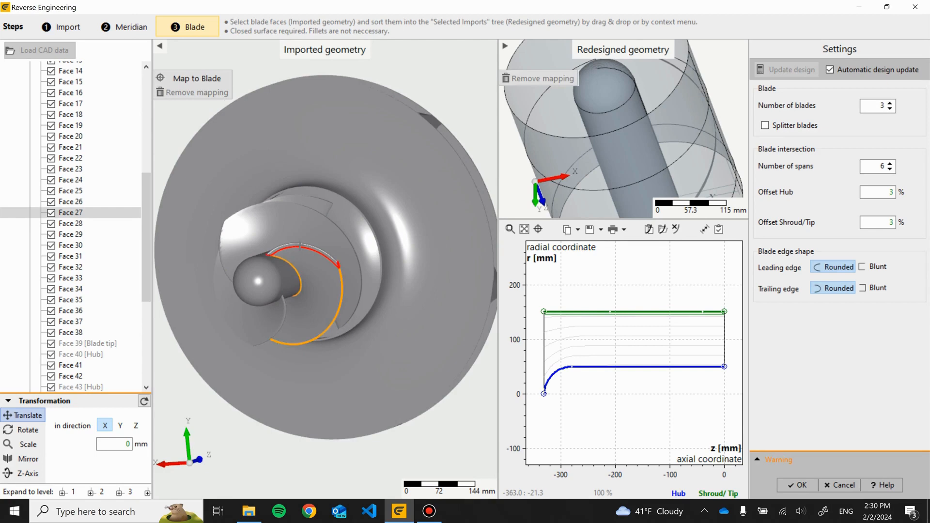
left_click(301, 245, "ctrl")
left_click_drag(350, 269, 417, 274)
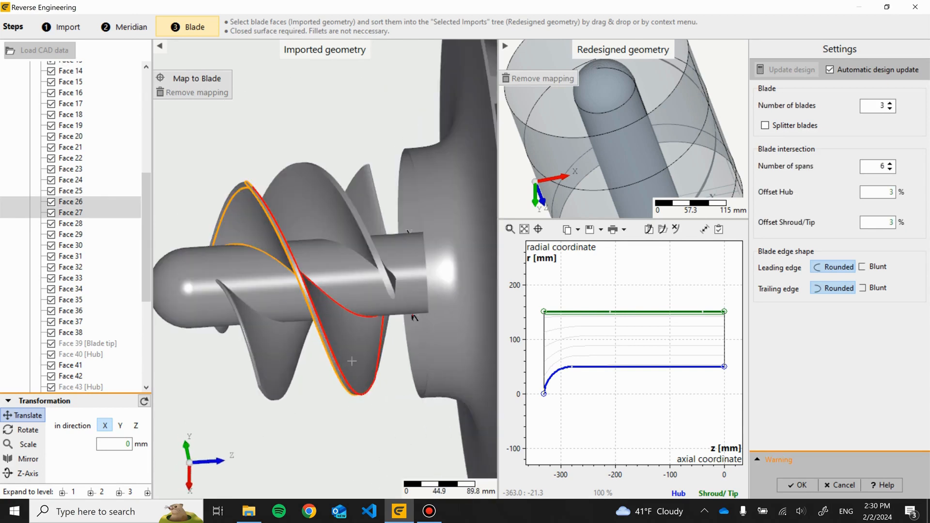
left_click_drag(351, 351, 359, 346)
left_click(359, 348, "ctrl")
left_click_drag(395, 434, 418, 318)
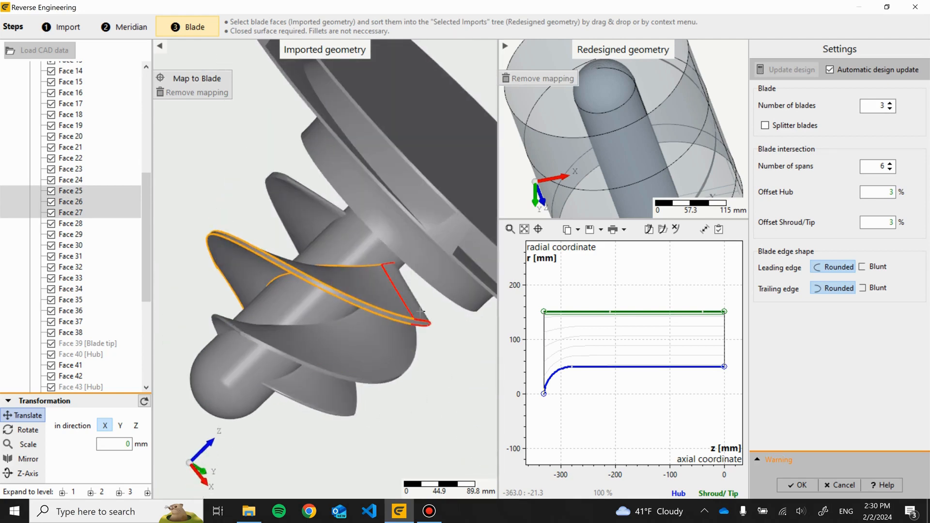
left_click(421, 312, "ctrl")
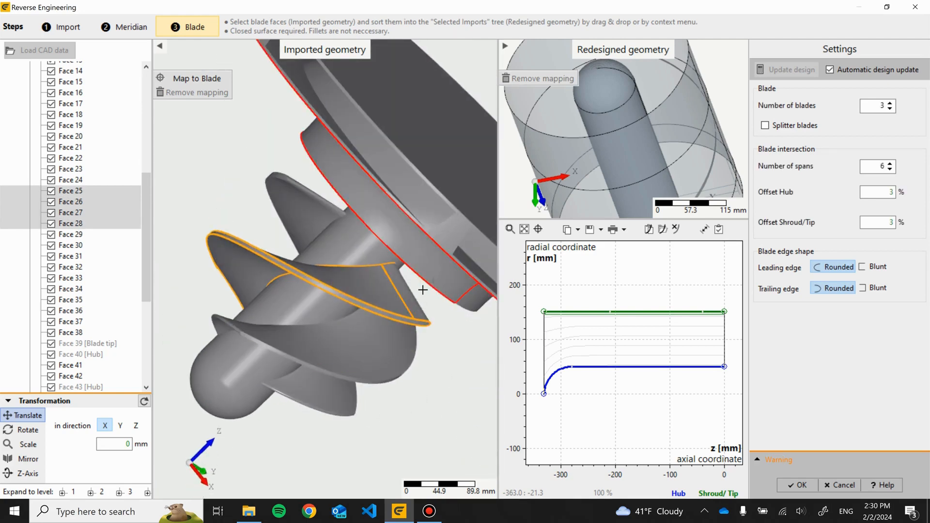
left_click(202, 80)
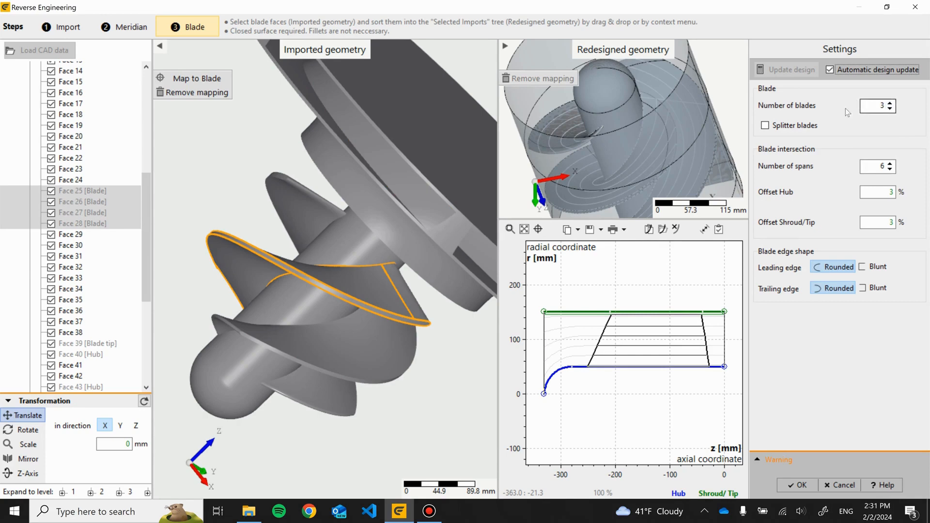
- Inspect the redesigned inducer blades from several angles in the redesigned geometry view
left_click_drag(711, 211, 707, 233)
scroll(661, 150, "up", 4)
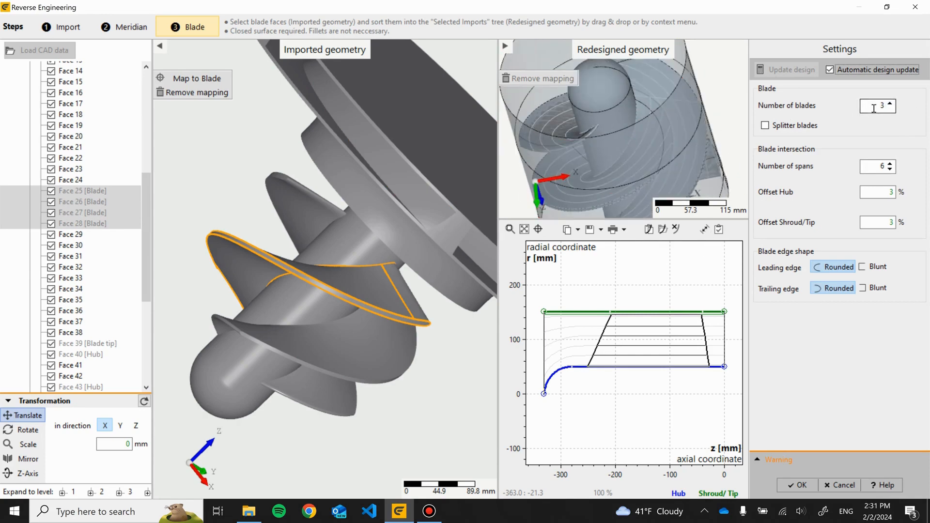
scroll(657, 149, "down", 8)
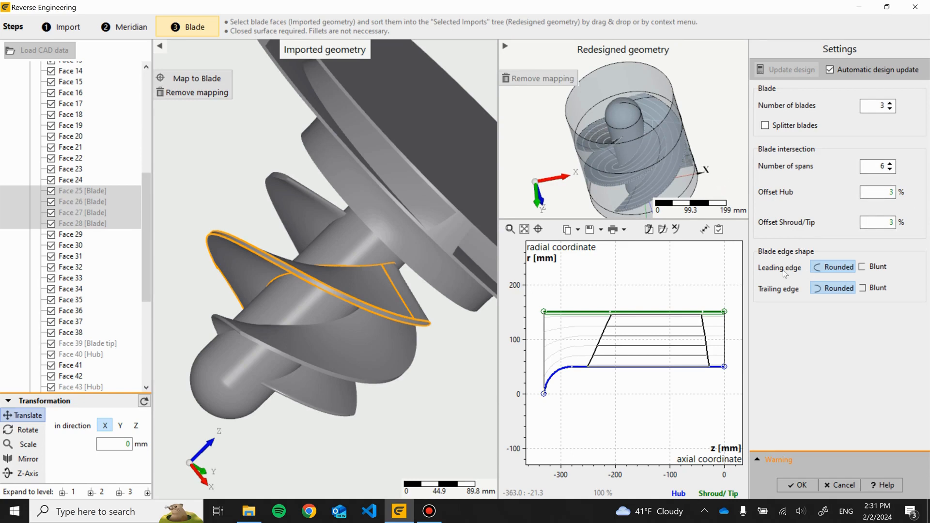
left_click_drag(237, 203, 319, 338)
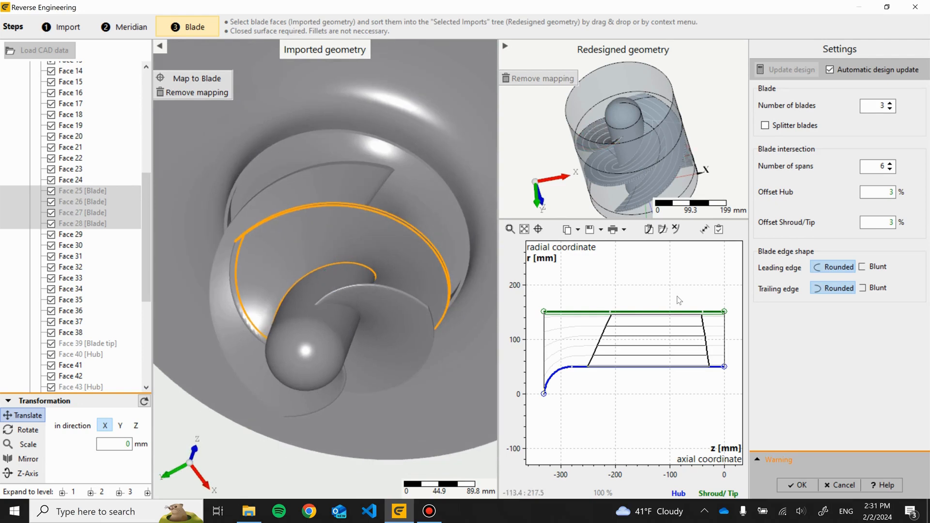
left_click_drag(655, 135, 654, 211)
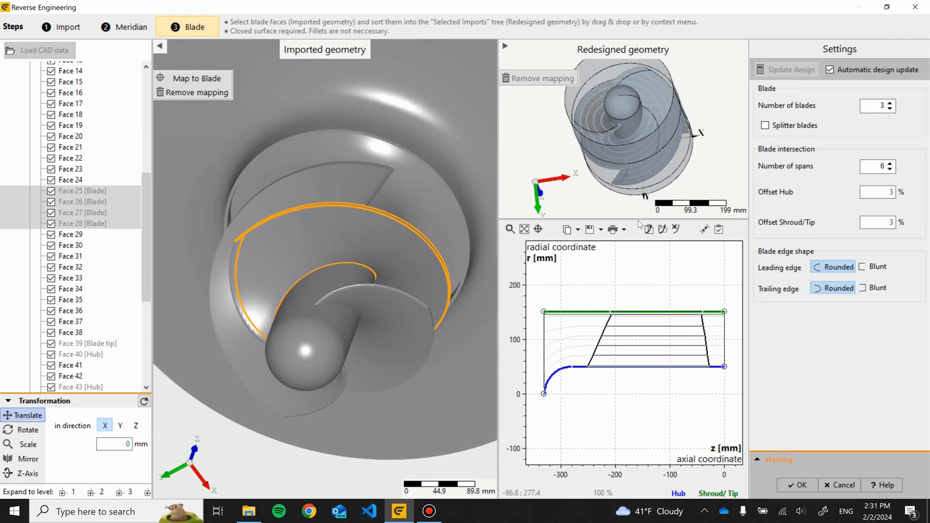
left_click_drag(638, 220, 638, 387)
left_click_drag(498, 178, 321, 179)
left_click_drag(577, 208, 608, 312)
scroll(593, 249, "up", 6)
left_click_drag(601, 247, 546, 78)
left_click_drag(606, 178, 715, 115)
scroll(638, 182, "down", 5)
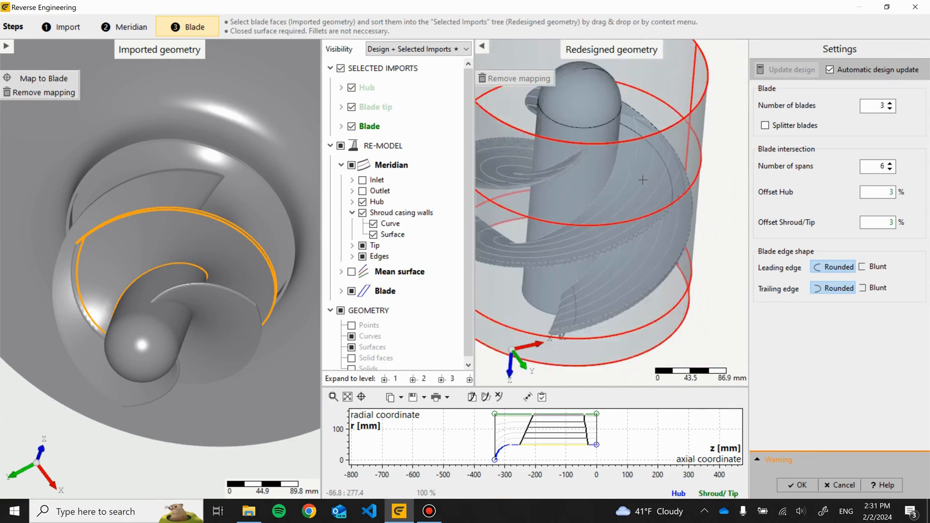
scroll(638, 183, "down", 1)
left_click_drag(594, 177, 641, 276)
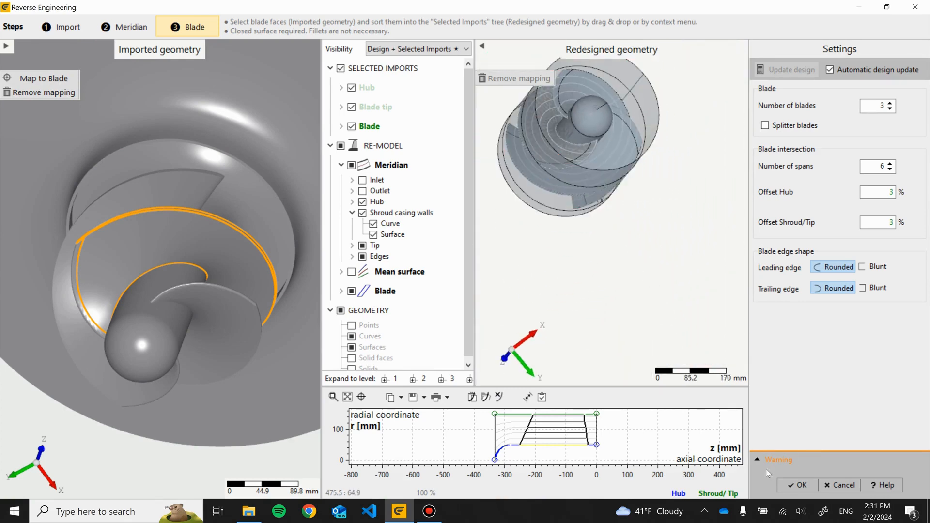
- Finish reverse engineering and rename the resulting component Co1_Inducer
left_click(795, 485)
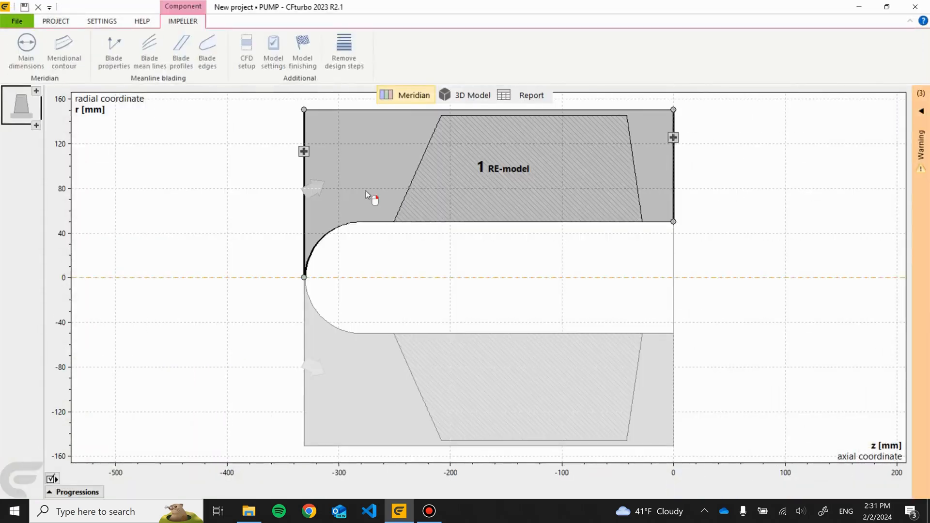
right_click(15, 112)
left_click(19, 114)
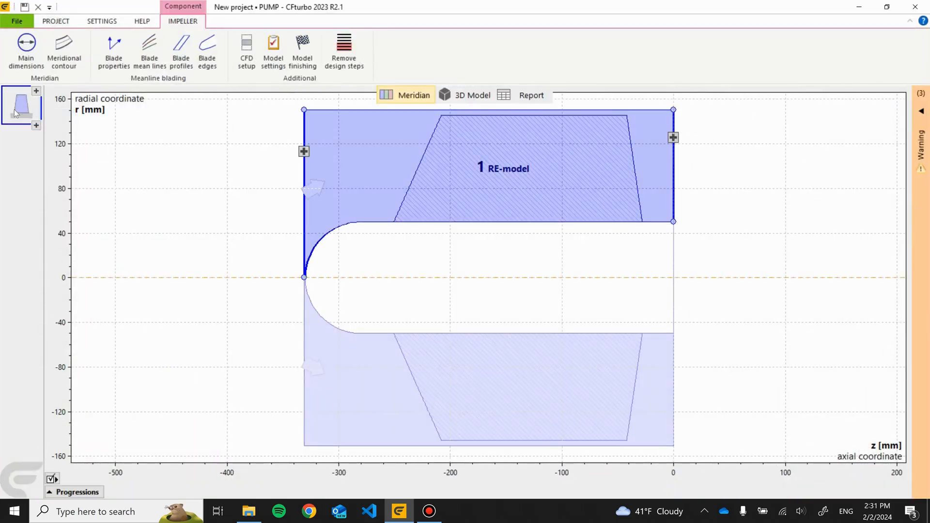
right_click(15, 112)
left_click(39, 127)
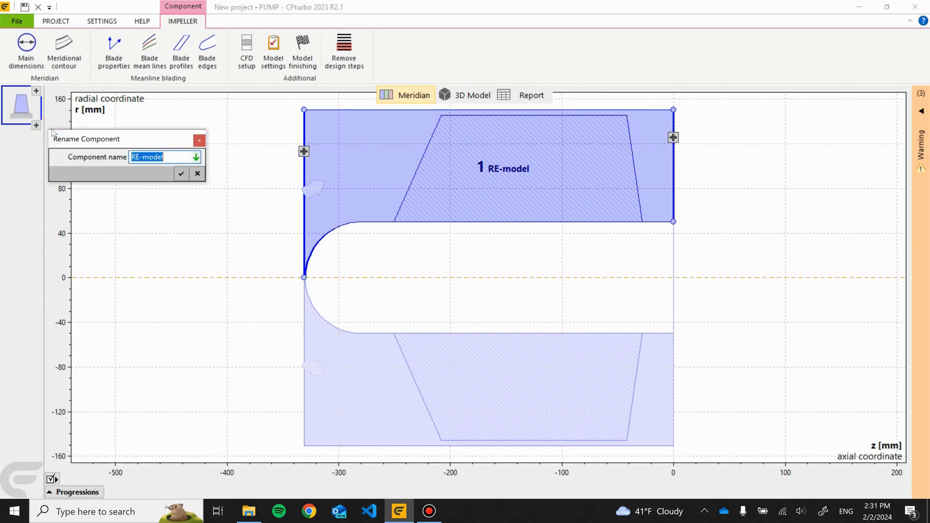
type("Co1_Inducer")
key("Return")
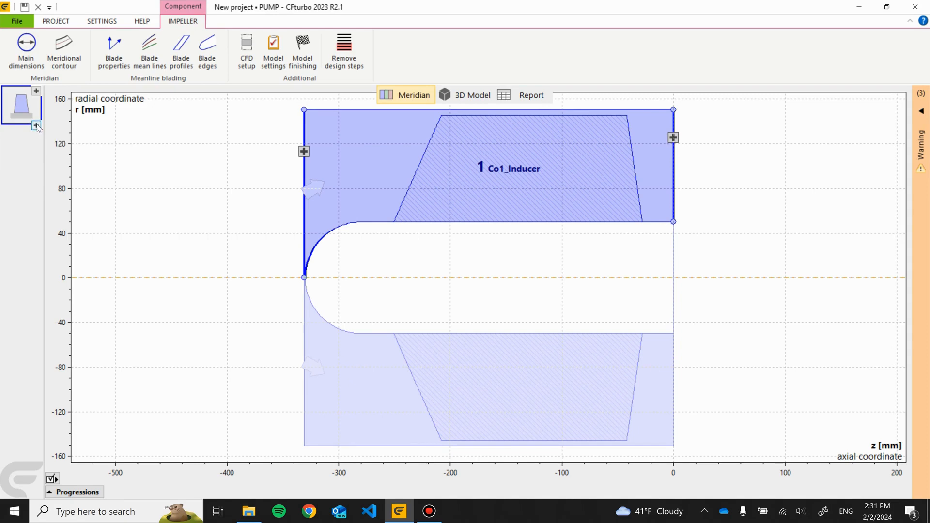
- Import the Co2_Impeller component from the cft folder, overwriting the current design point with the imported one
left_click(36, 127)
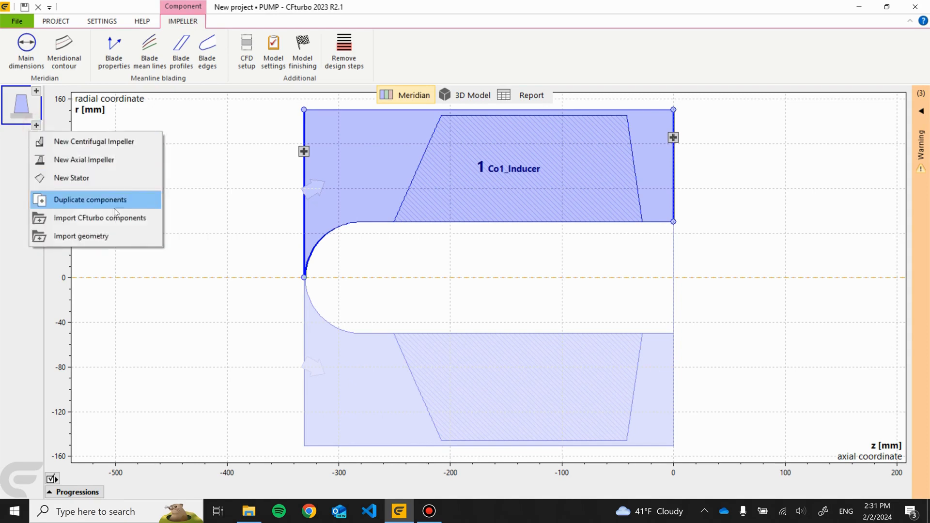
left_click(115, 220)
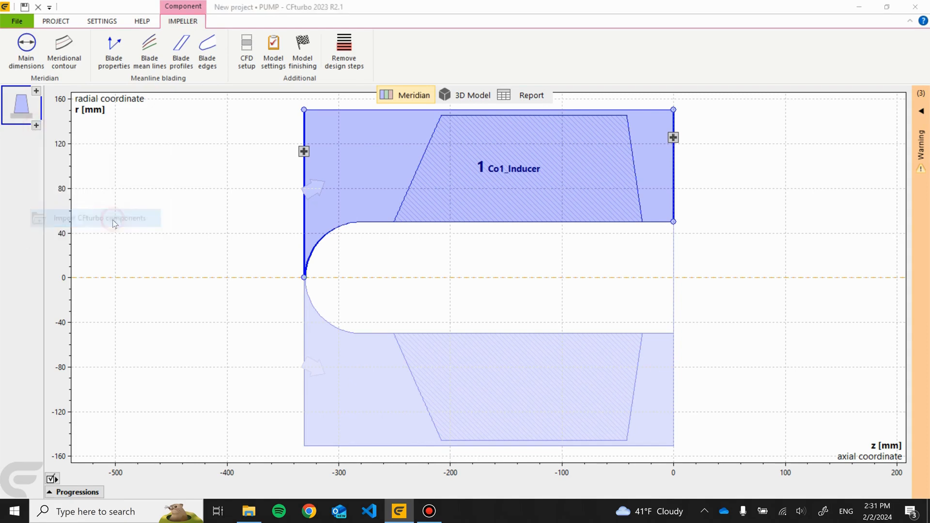
left_click(412, 154)
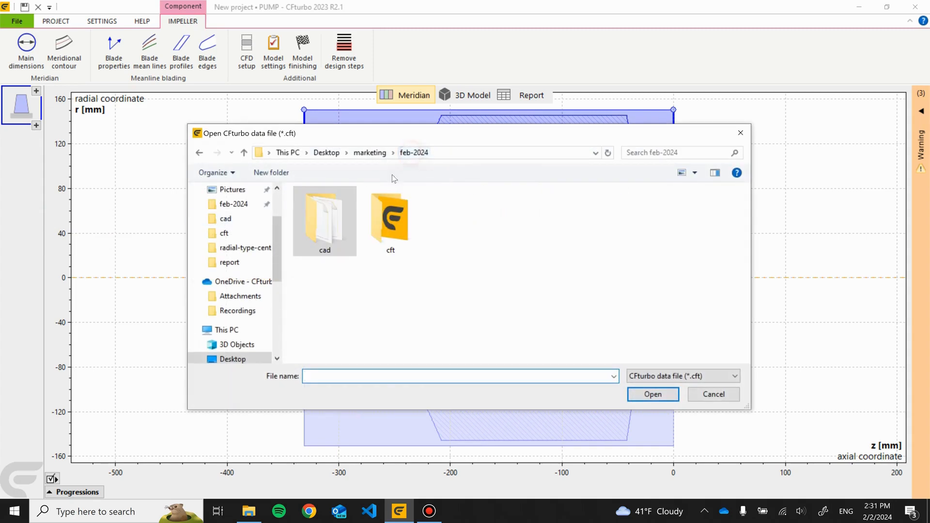
double_click(380, 223)
double_click(329, 208)
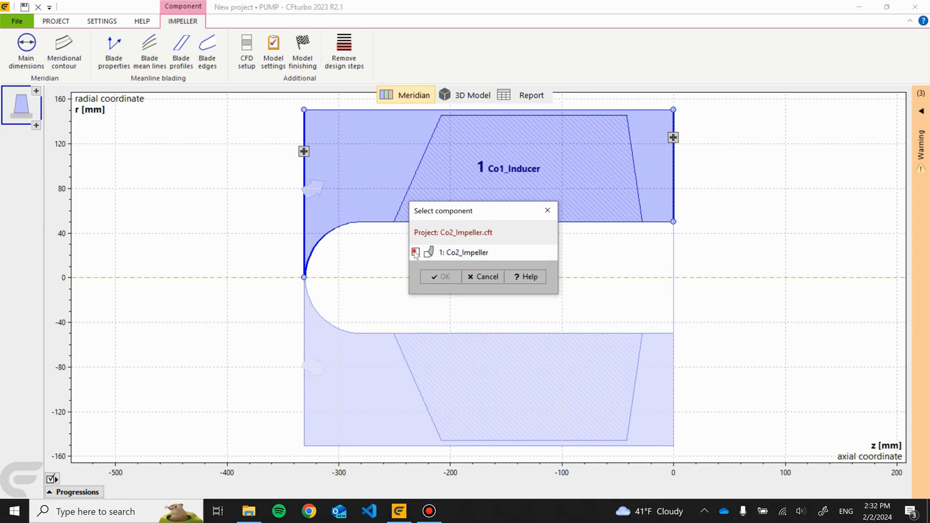
left_click(440, 277)
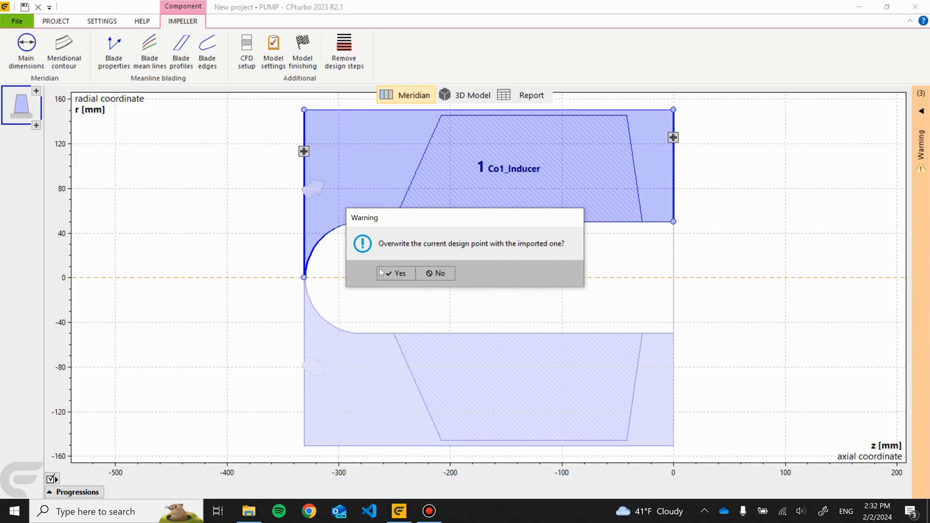
left_click(403, 271)
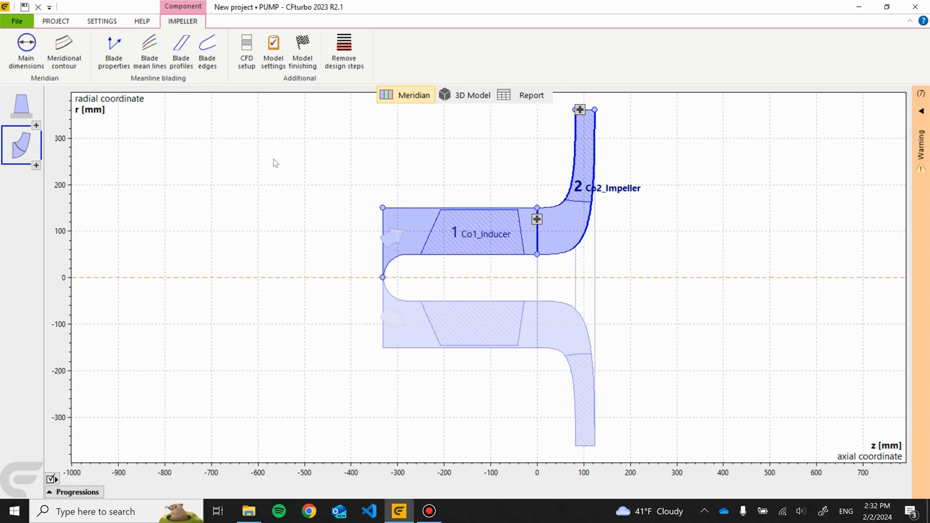
- Switch to the 3D model and colour both components orange
left_click(468, 96)
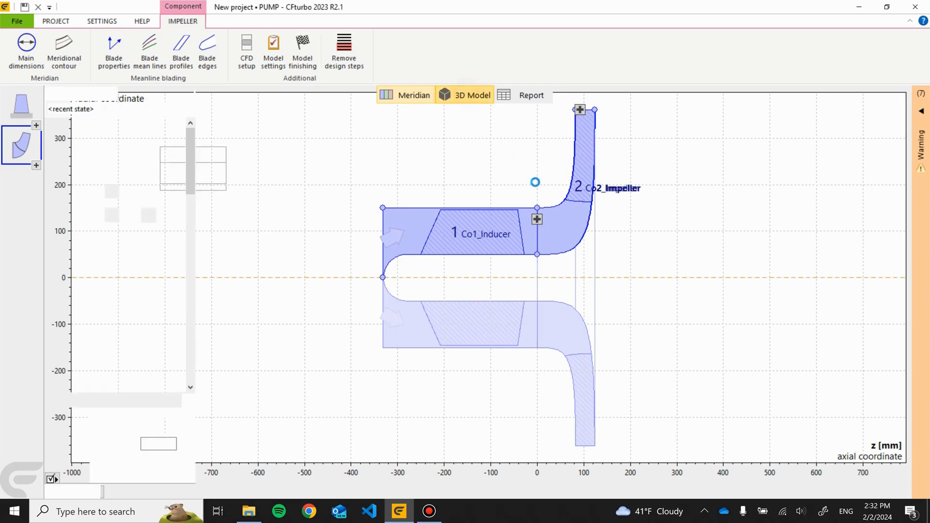
left_click_drag(439, 184, 731, 170)
right_click(732, 170)
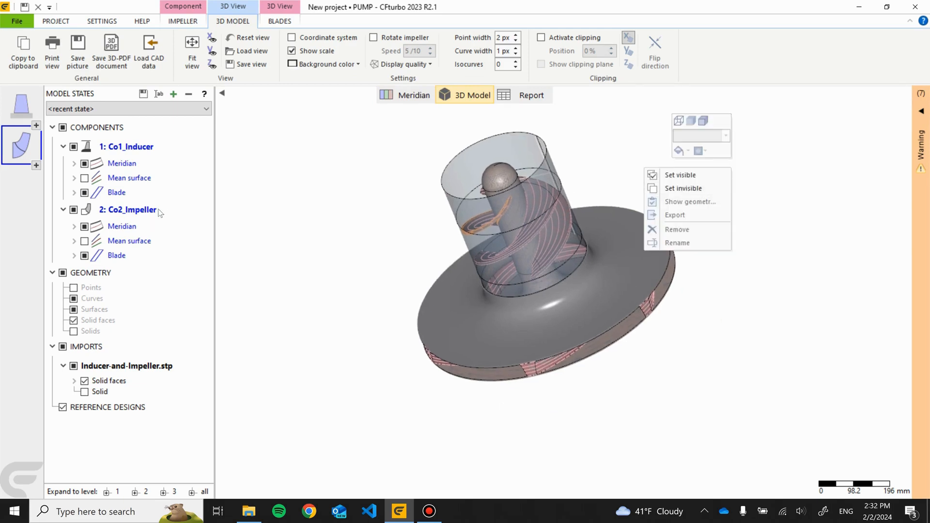
left_click(113, 369)
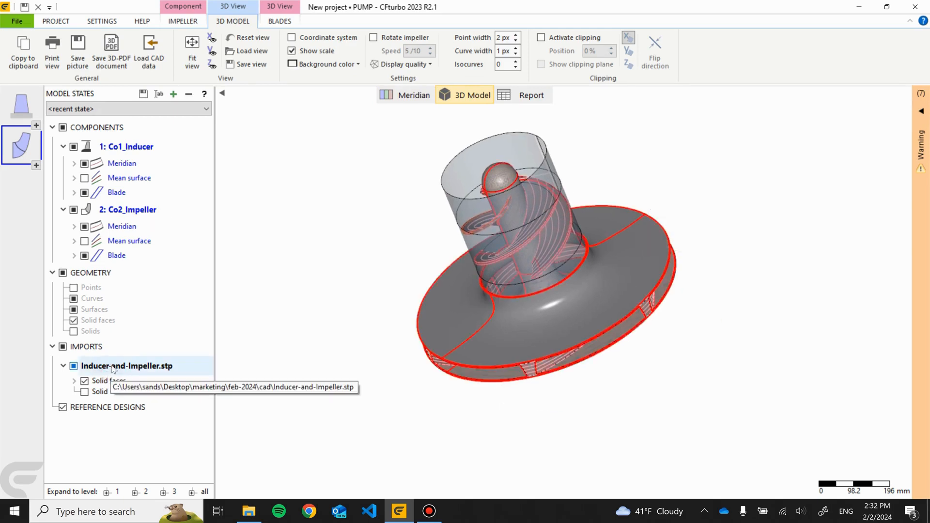
right_click(113, 368)
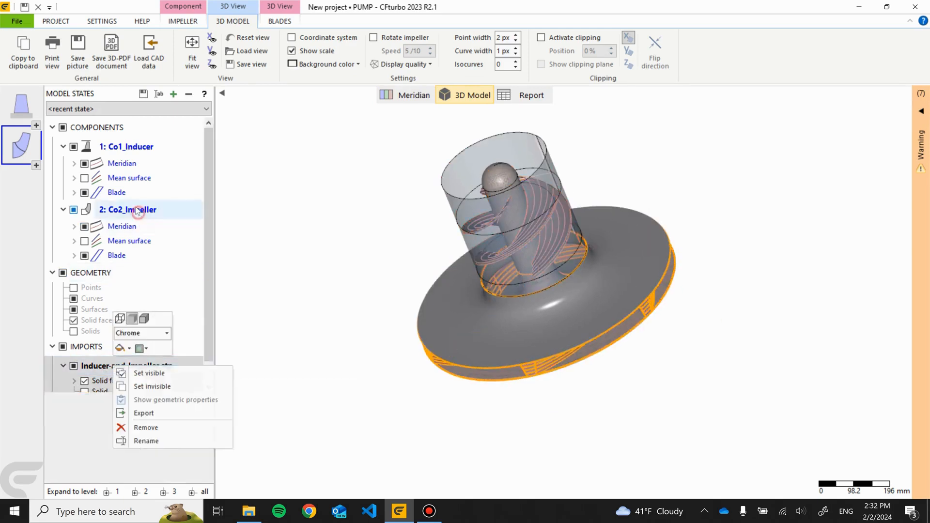
left_click(123, 128)
right_click(127, 127)
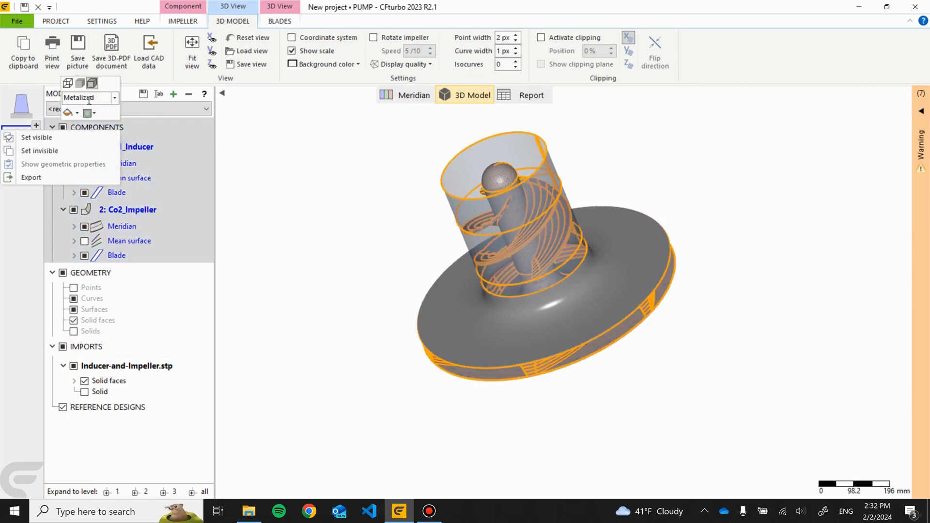
left_click(78, 113)
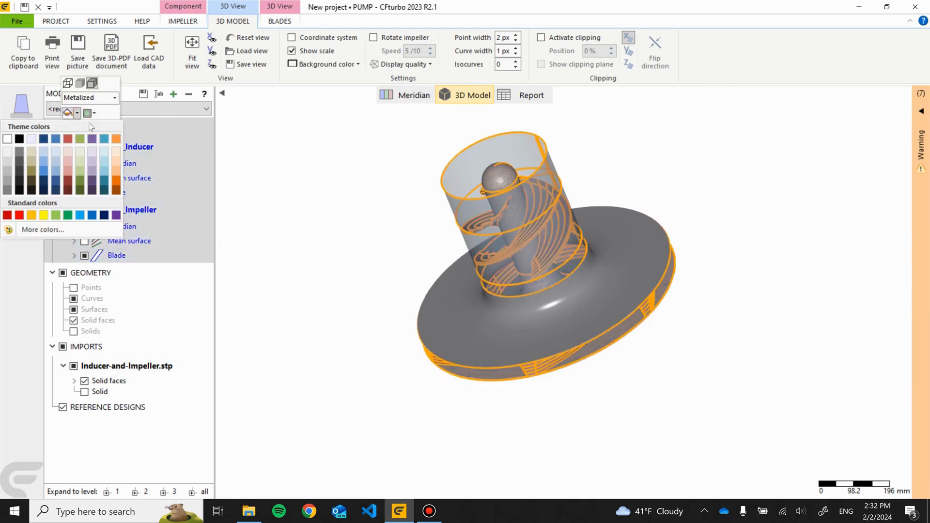
left_click(32, 216)
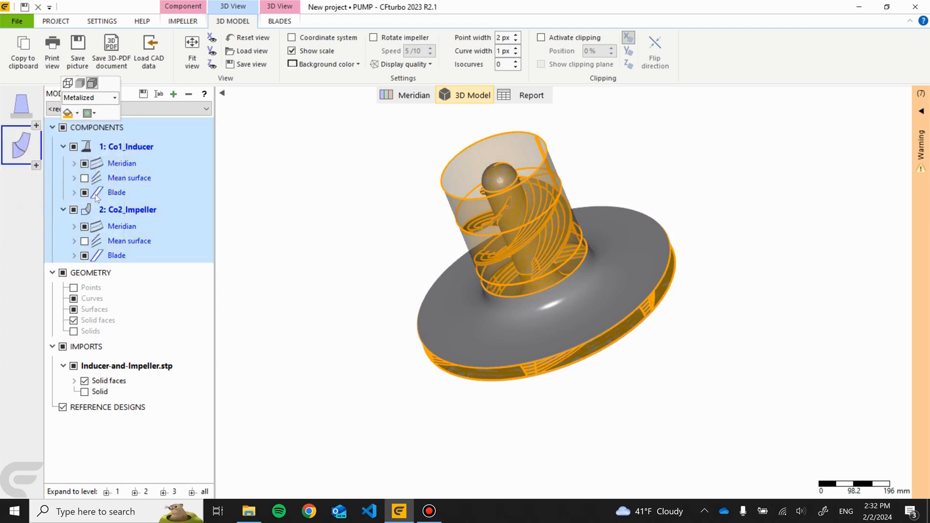
- Load the surfaces-no-wire model state and recolour all components orange
left_click(195, 113)
left_click(184, 196)
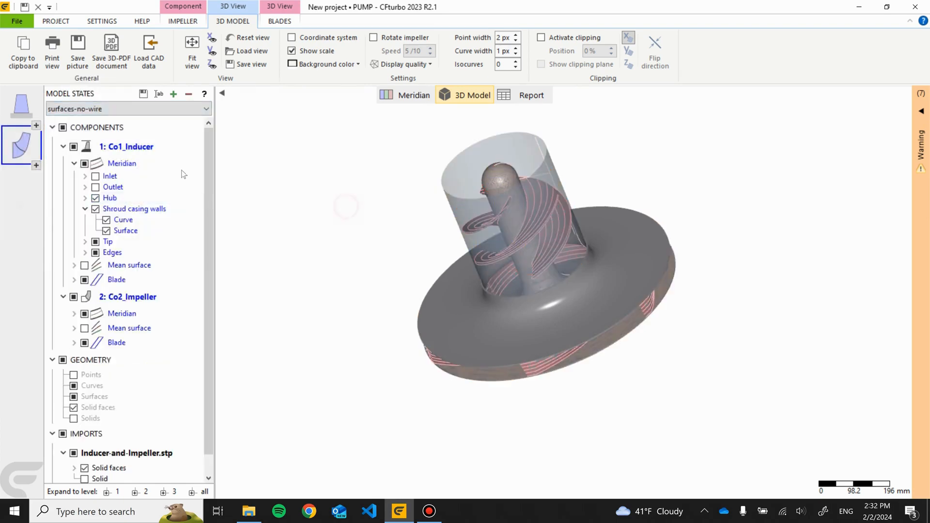
left_click(167, 147)
left_click(149, 126)
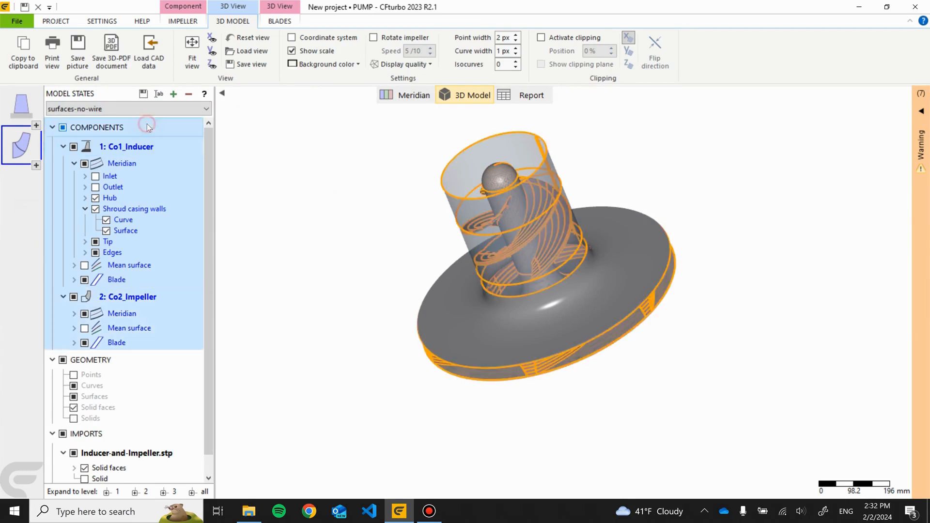
right_click(147, 124)
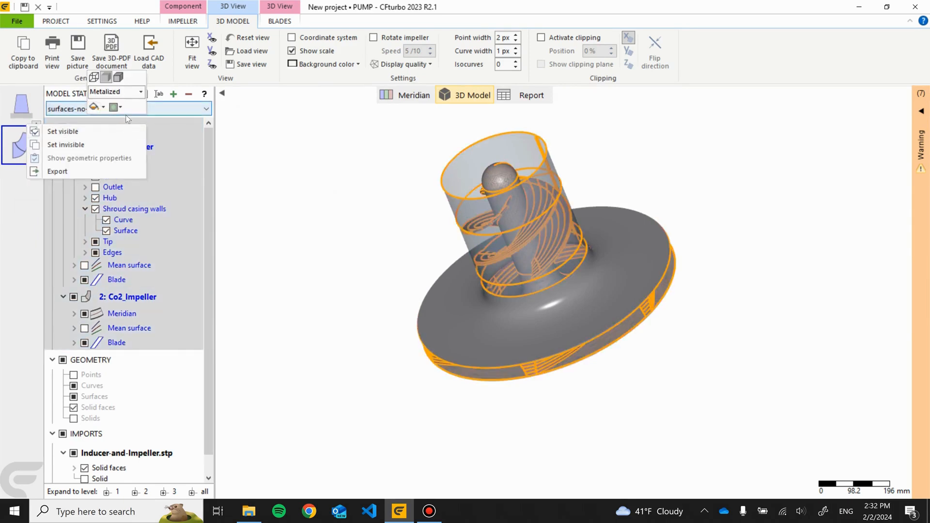
left_click(103, 107)
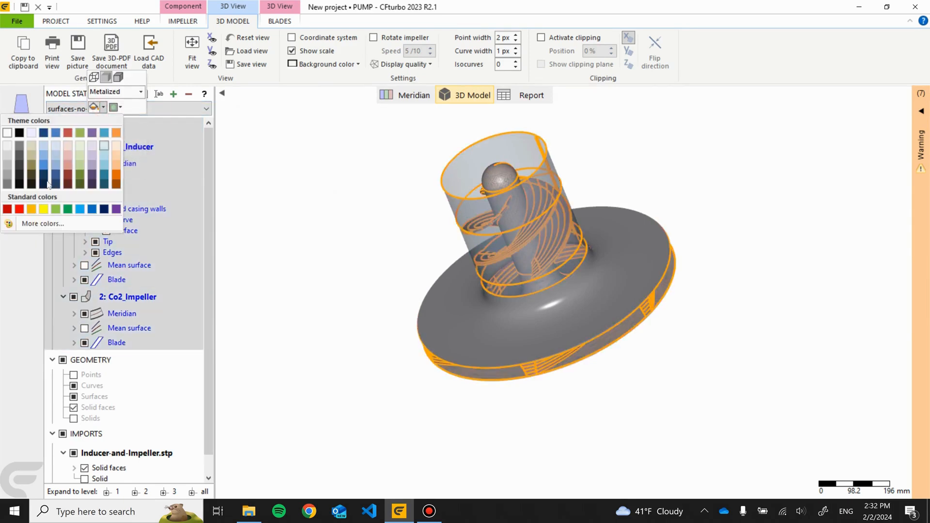
left_click(31, 209)
left_click(280, 208)
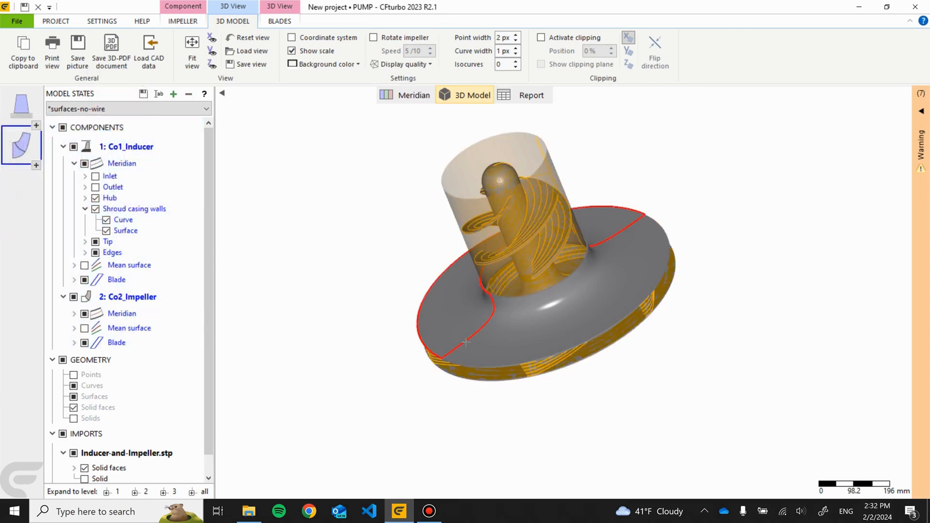
- Set the imported Inducer-and-Impeller.stp geometry to 70% transparency
left_click(467, 341)
scroll(149, 312, "down", 5)
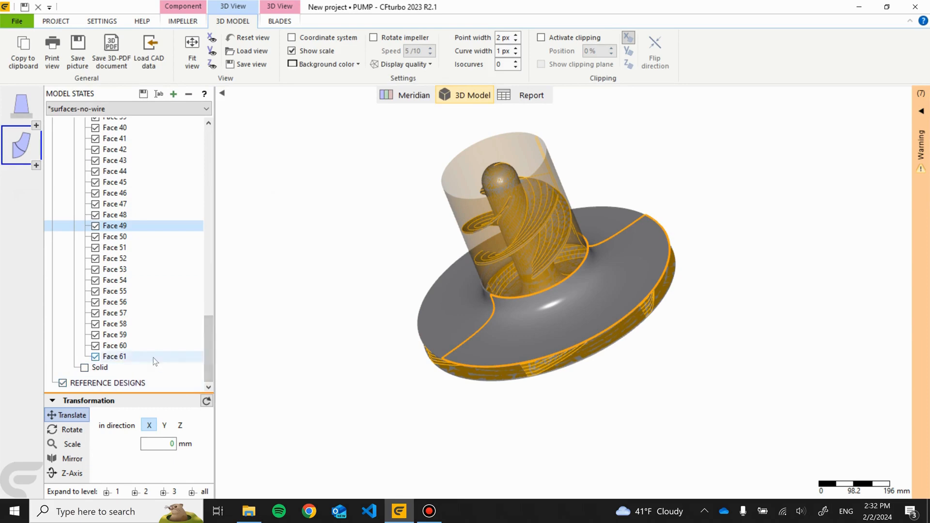
scroll(153, 357, "up", 15)
left_click(105, 266)
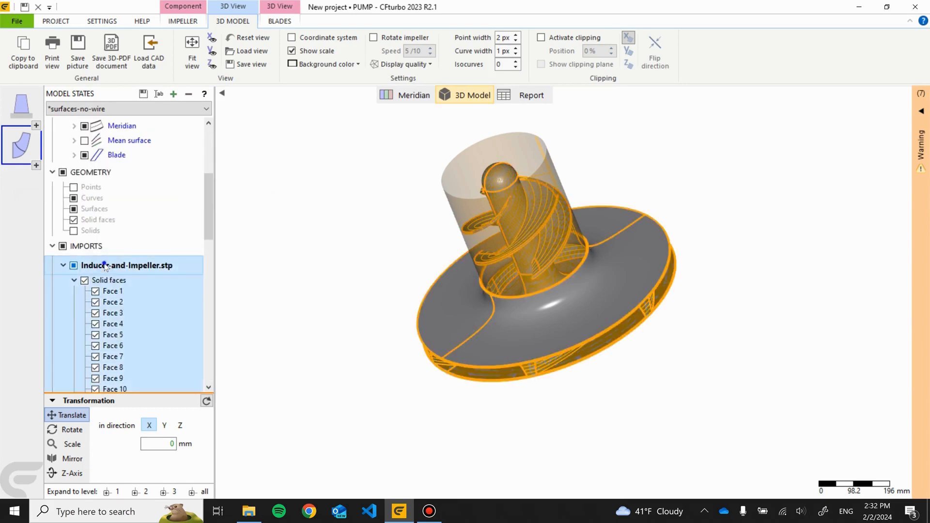
right_click(106, 266)
left_click(139, 247)
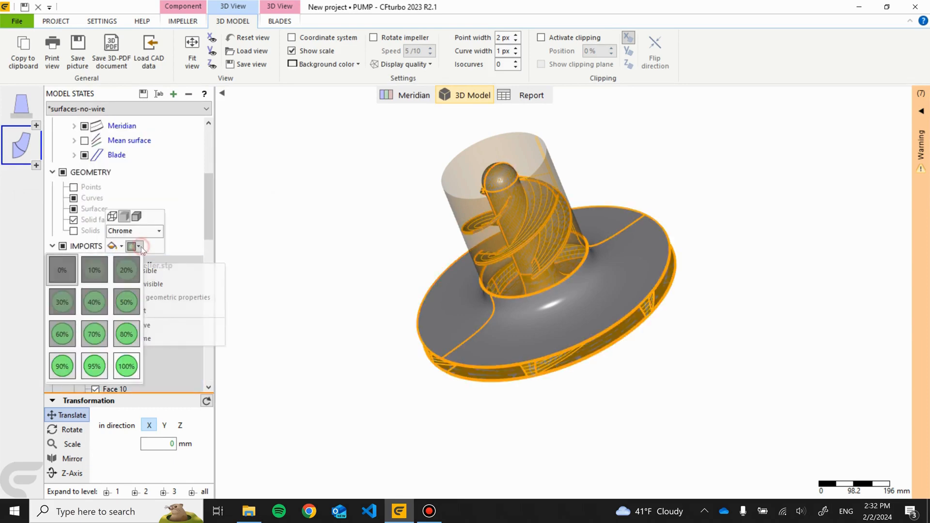
left_click(99, 339)
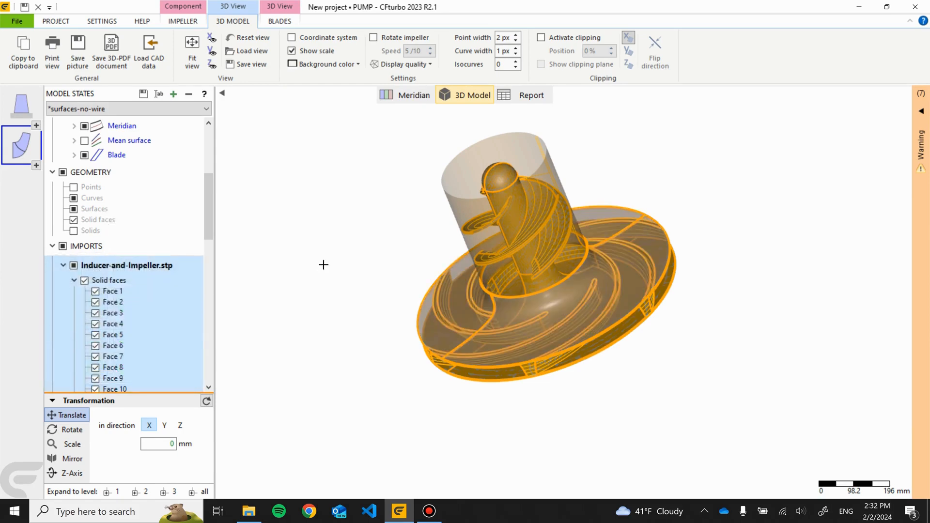
- Change the imported Inducer-and-Impeller.stp geometry's transparency to 40%
left_click_drag(357, 261, 557, 179)
scroll(446, 348, "up", 10)
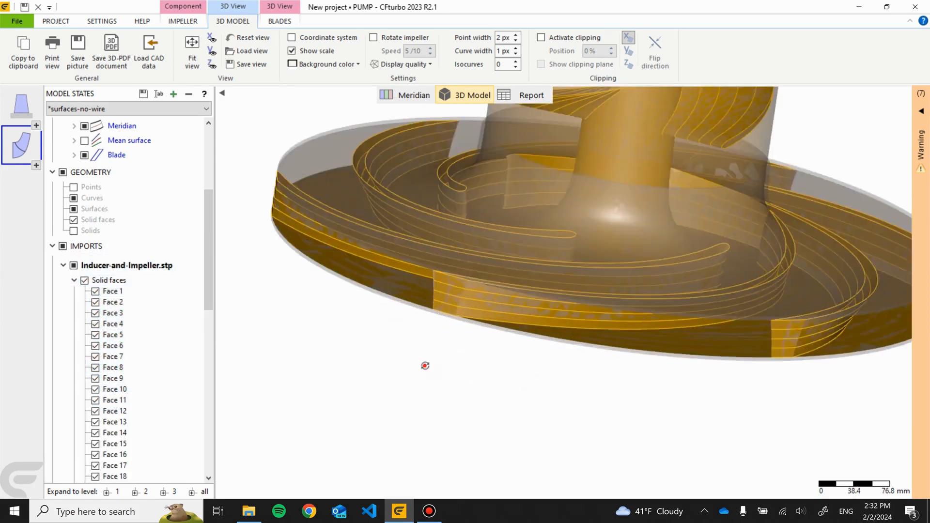
left_click_drag(466, 415, 330, 356)
scroll(329, 355, "down", 7)
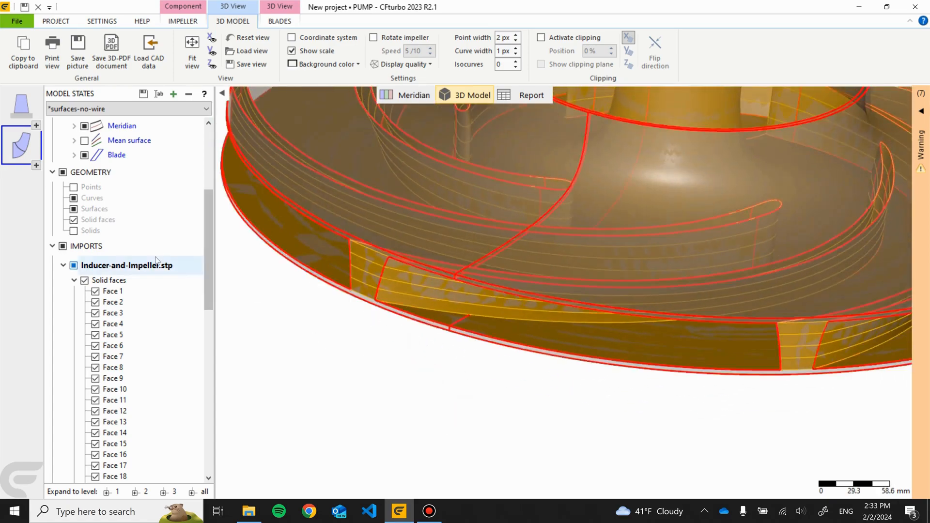
left_click_drag(557, 371, 558, 424)
left_click(112, 265)
right_click(114, 267)
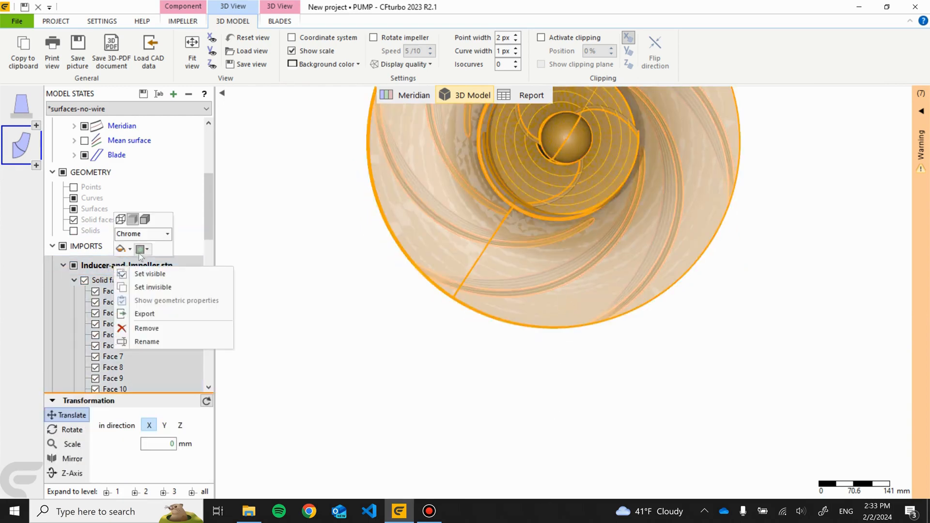
left_click(131, 249)
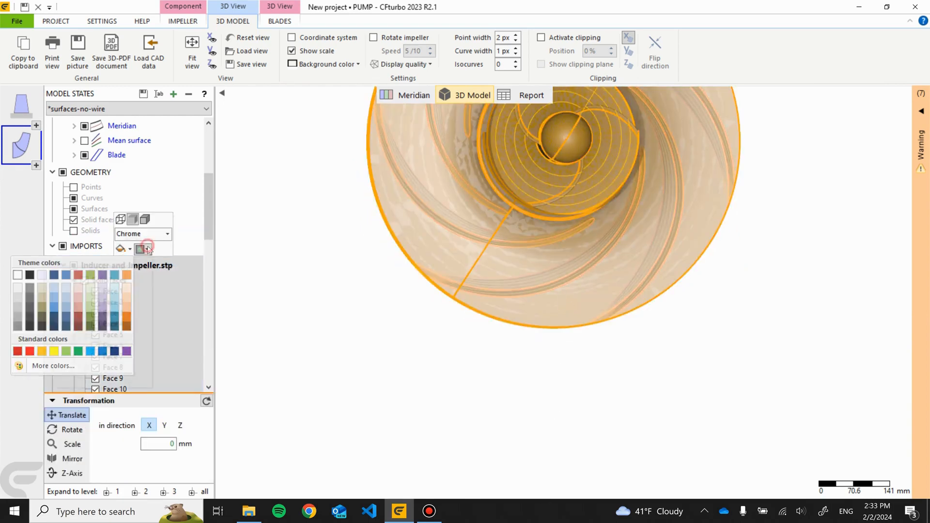
left_click(146, 249)
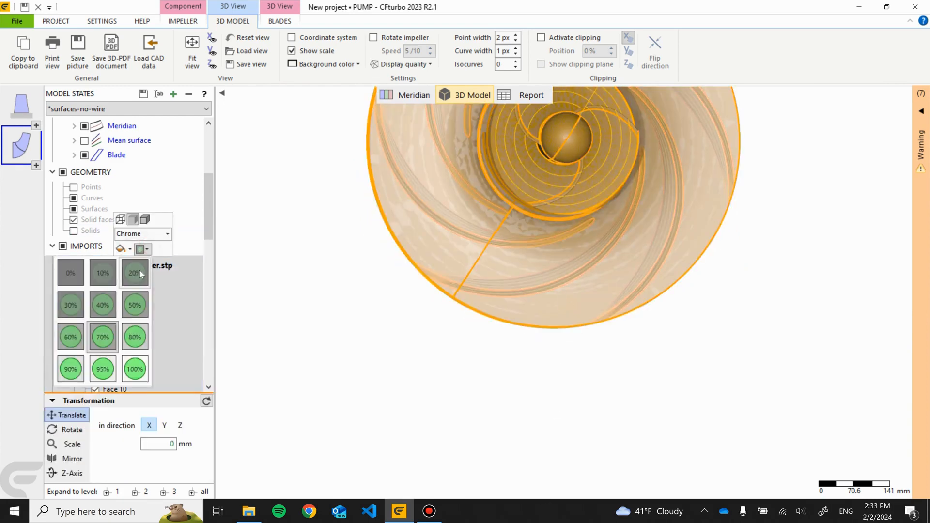
left_click(112, 301)
- Inspect the inducer and impeller against the imported geometry from several angles and open the warnings list
left_click_drag(373, 348, 580, 406)
scroll(445, 303, "up", 5)
scroll(567, 342, "down", 3)
left_click_drag(647, 204, 565, 290)
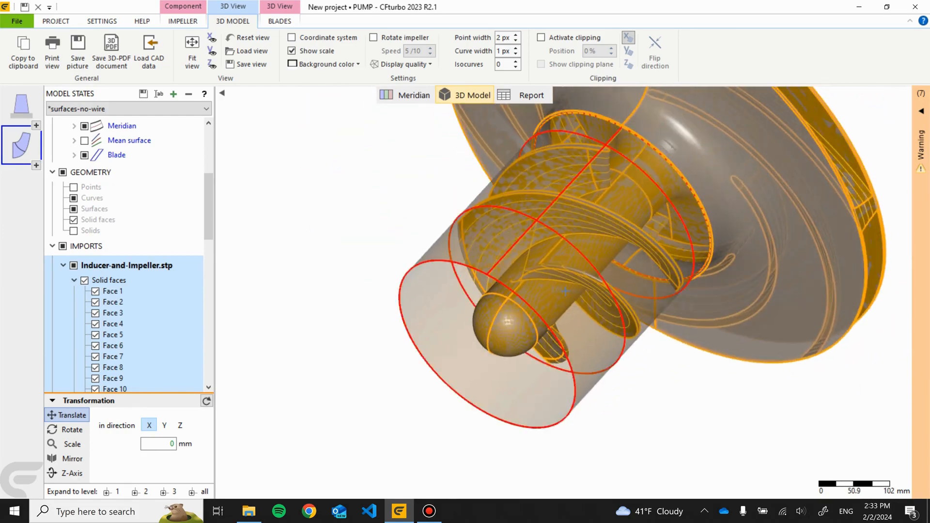
scroll(565, 290, "up", 3)
scroll(615, 344, "up", 4)
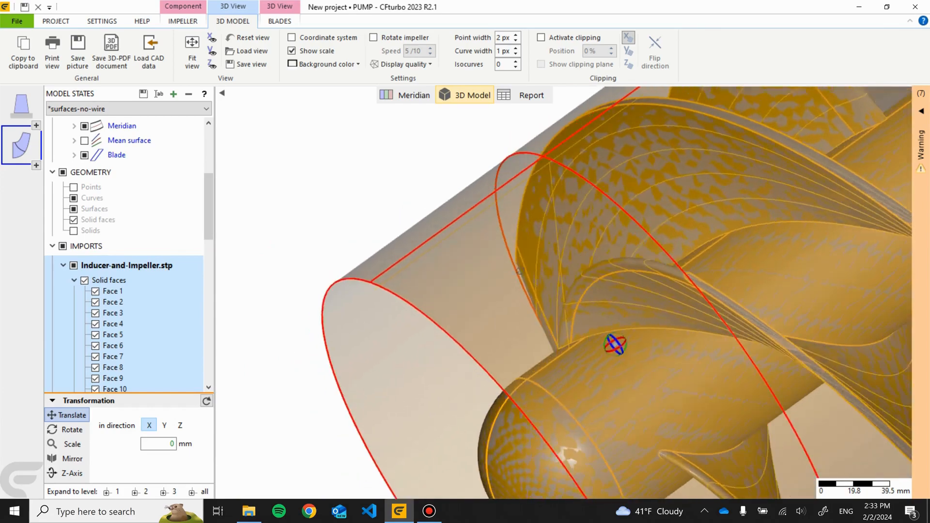
left_click_drag(519, 271, 796, 226)
scroll(546, 332, "down", 5)
scroll(547, 333, "down", 4)
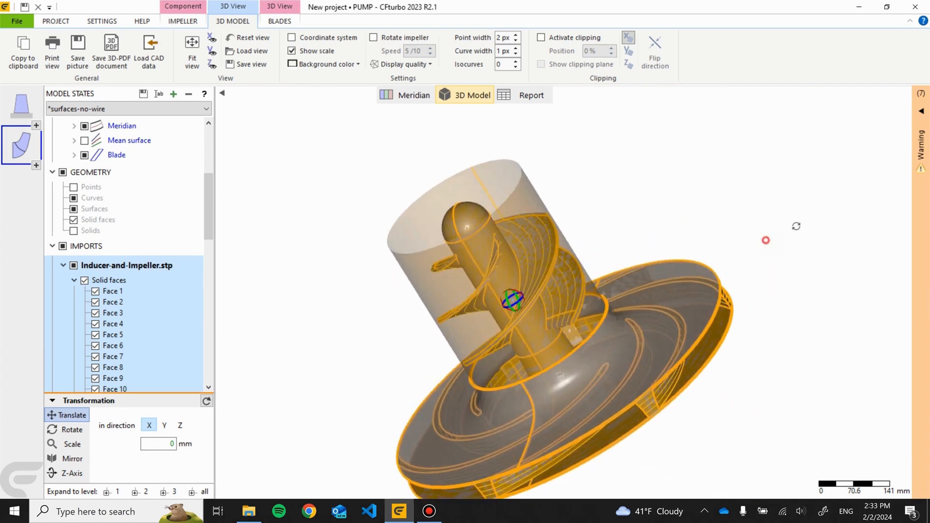
left_click(921, 146)
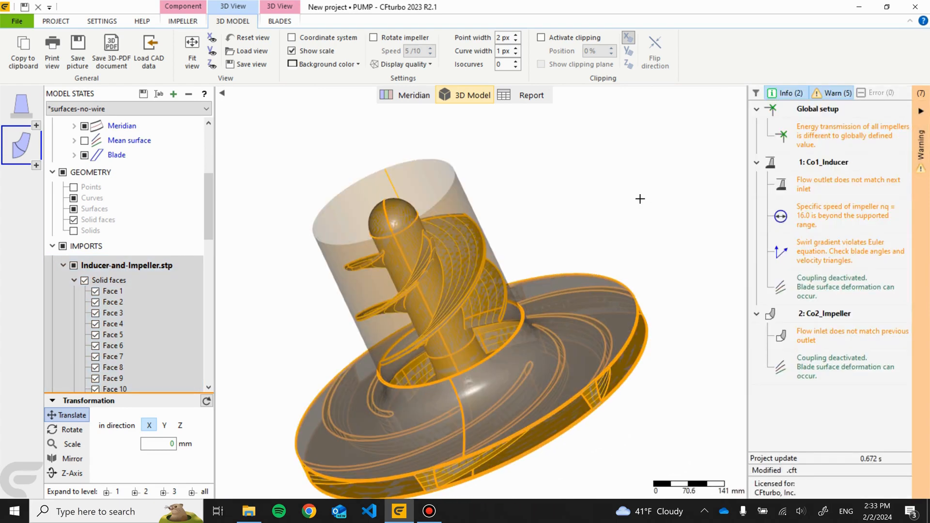
- Review the inducer's main dimensions in the meridian view and close the dialog
left_click(407, 95)
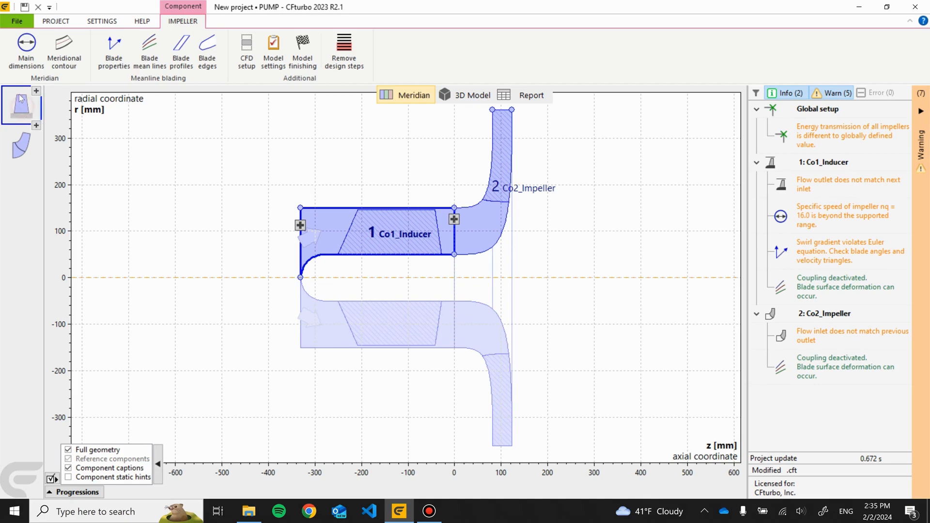
left_click(26, 49)
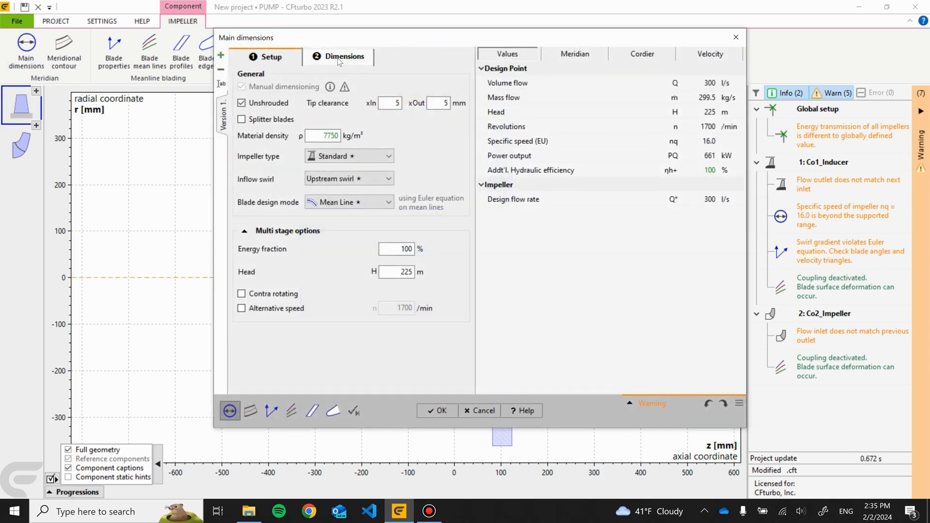
left_click(341, 57)
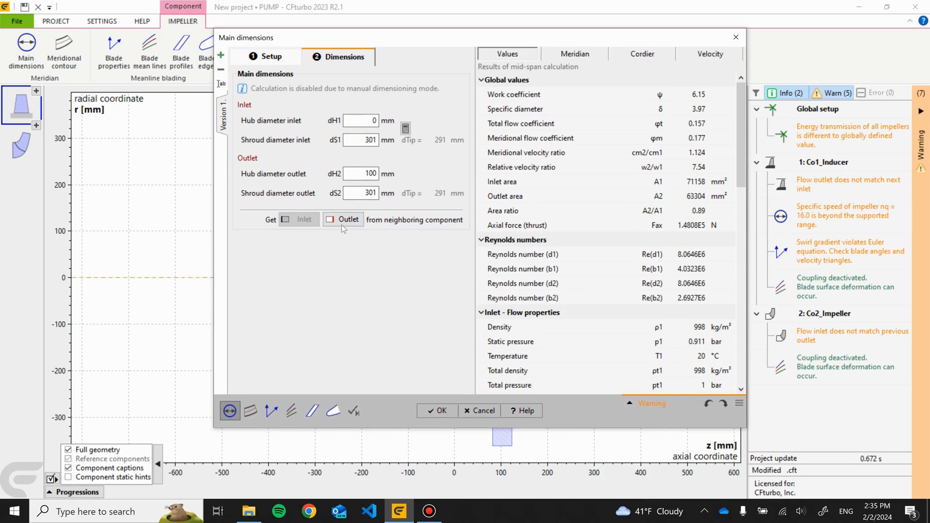
left_click(435, 411)
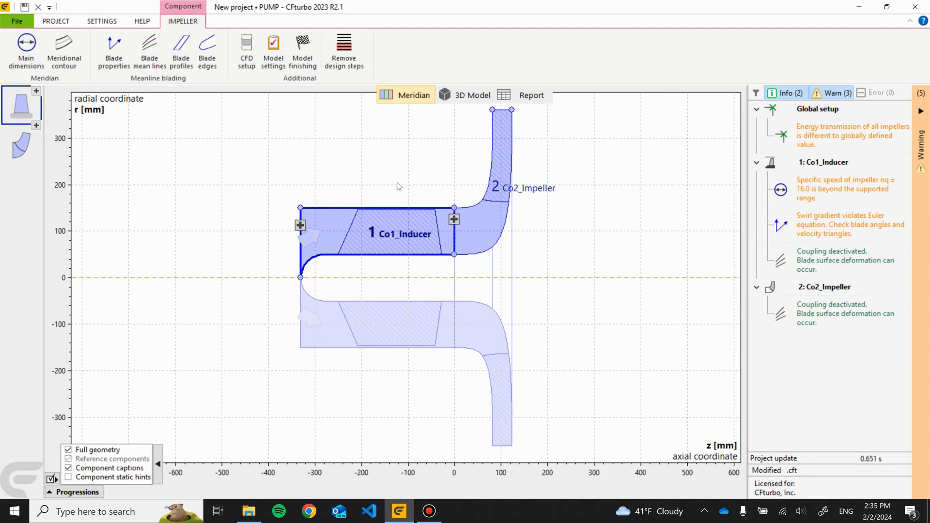
- Set the inducer's head to 5 m in its main dimensions, keeping manual dimensioning on
left_click(392, 233)
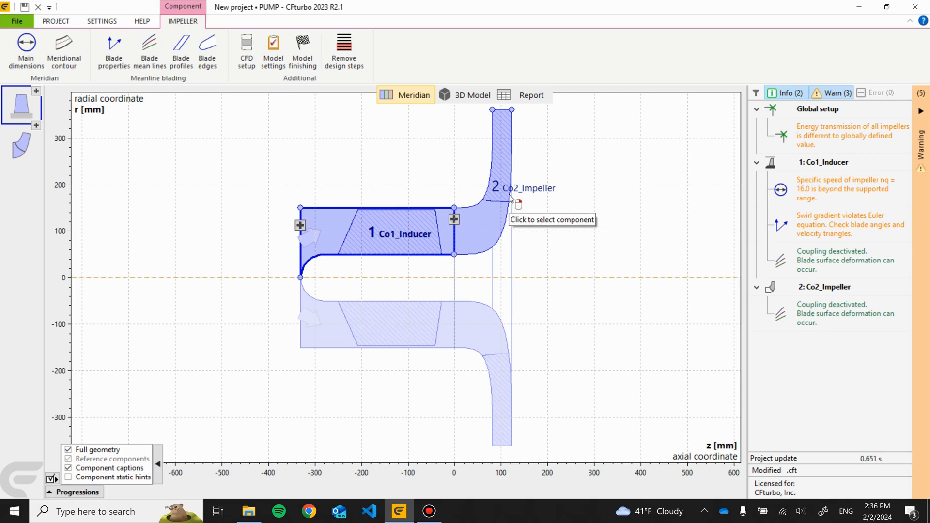
left_click(37, 63)
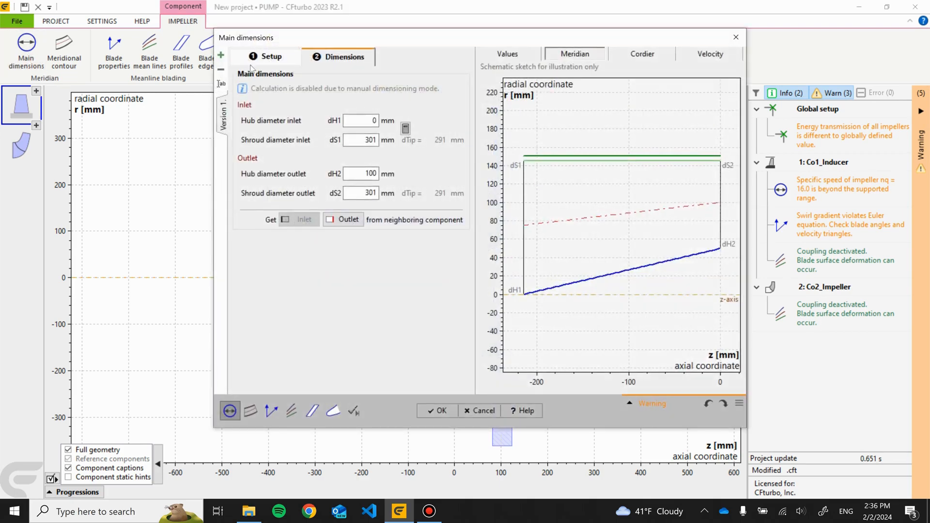
left_click(259, 58)
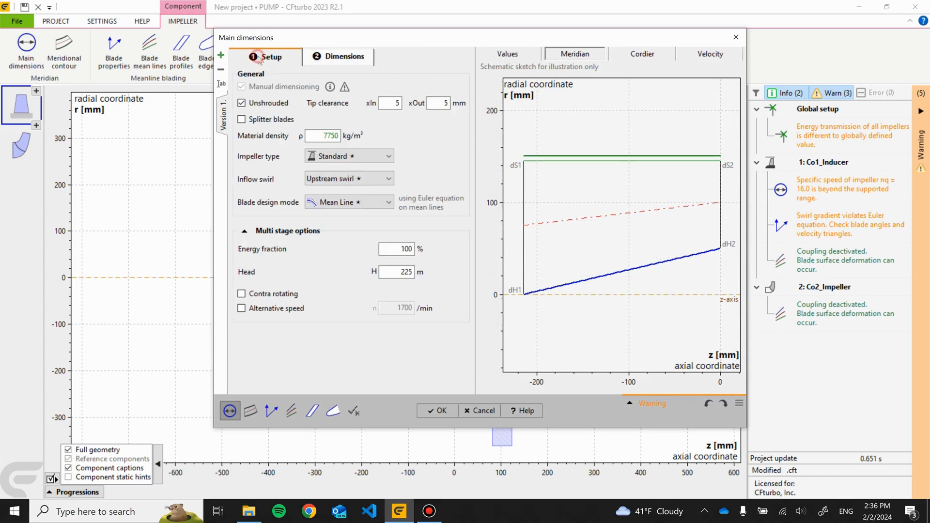
left_click(392, 272)
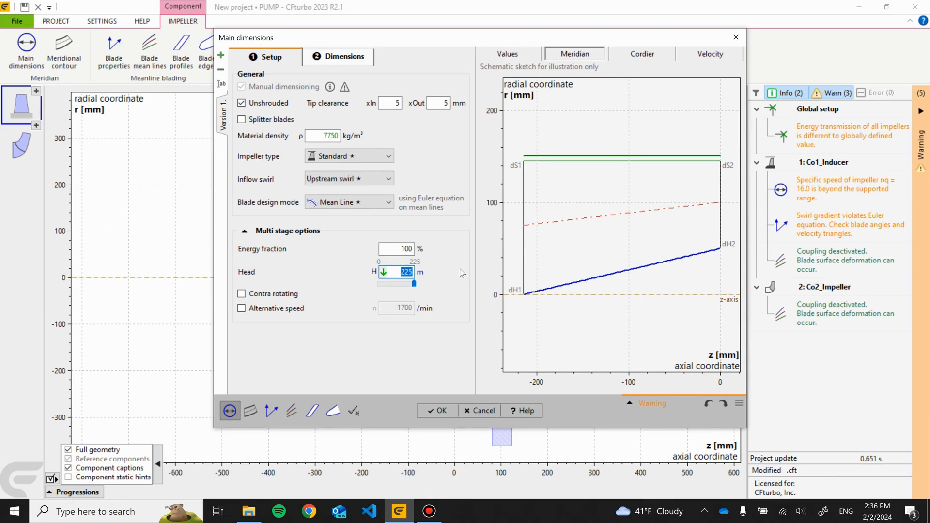
type("5")
key("Return")
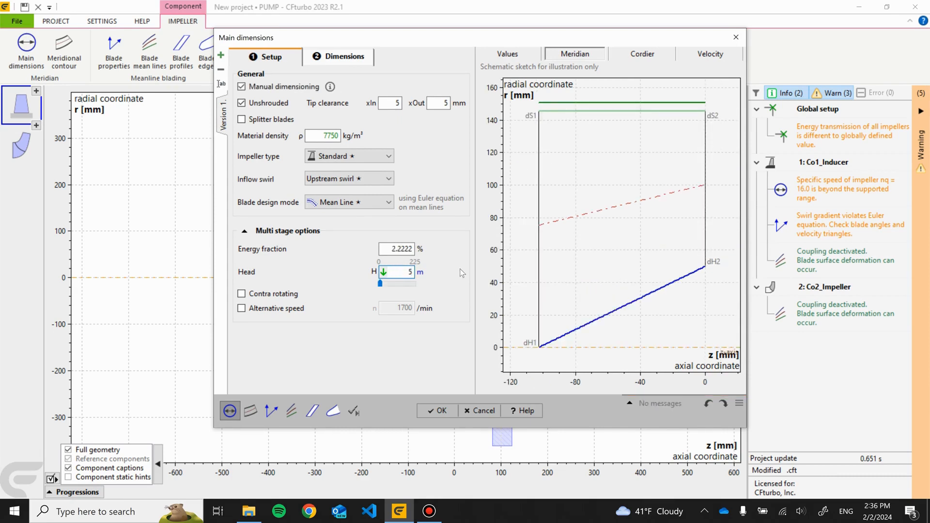
left_click(241, 87)
left_click(439, 412)
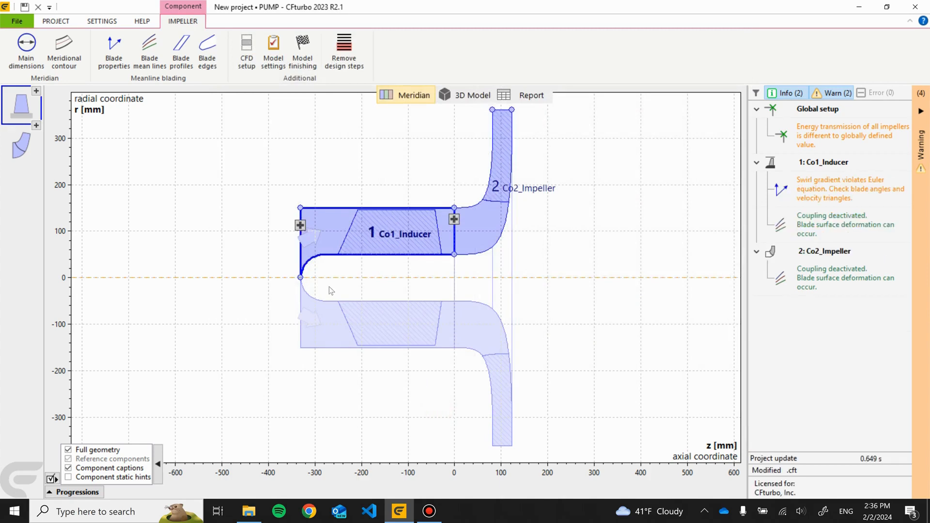
- Set the Co2_Impeller's head to 220 m in its main dimensions
left_click(25, 155)
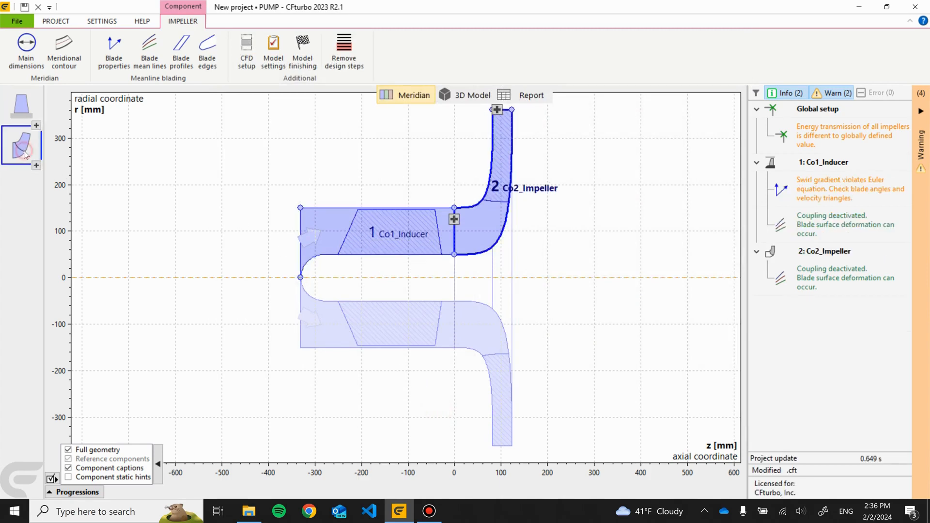
left_click(19, 58)
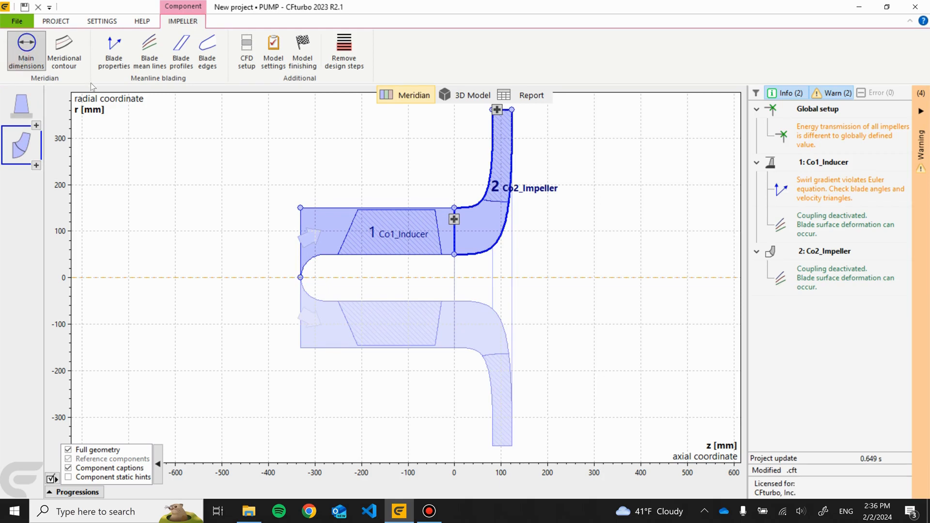
left_click(268, 71)
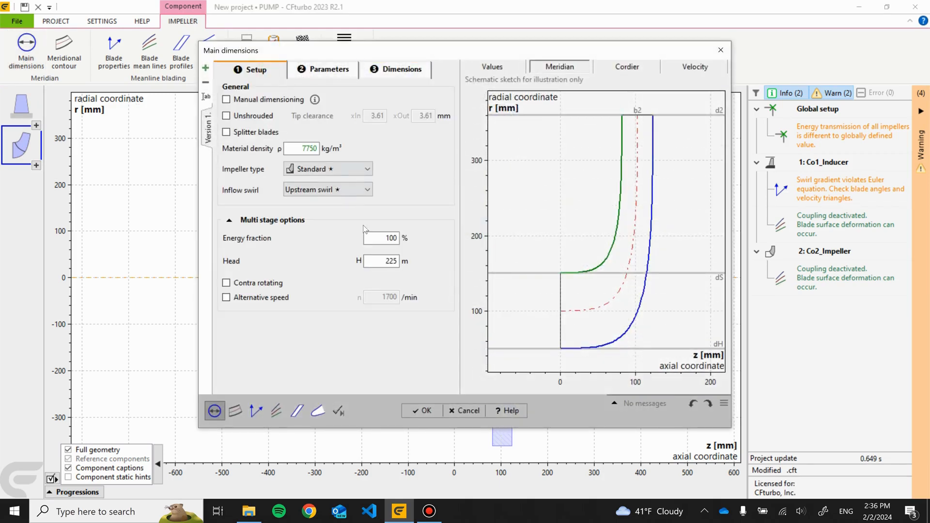
left_click(383, 261)
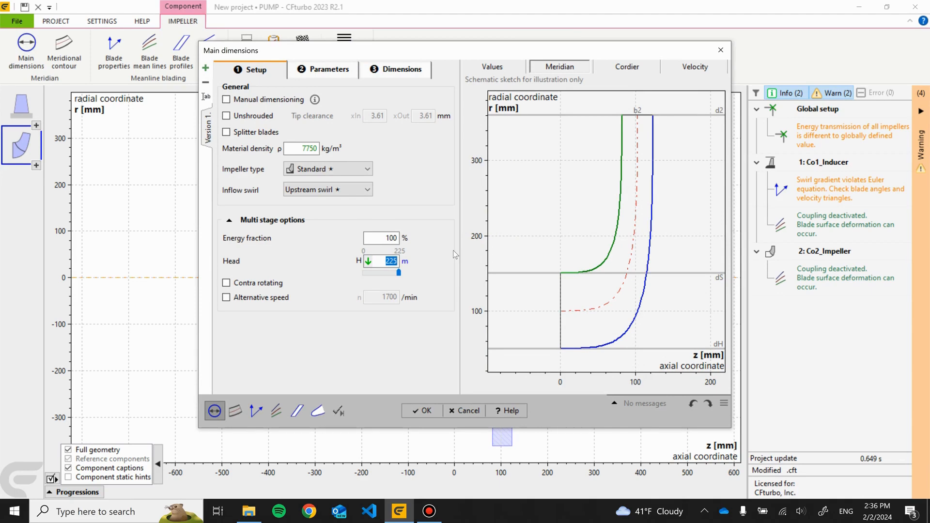
type("22")
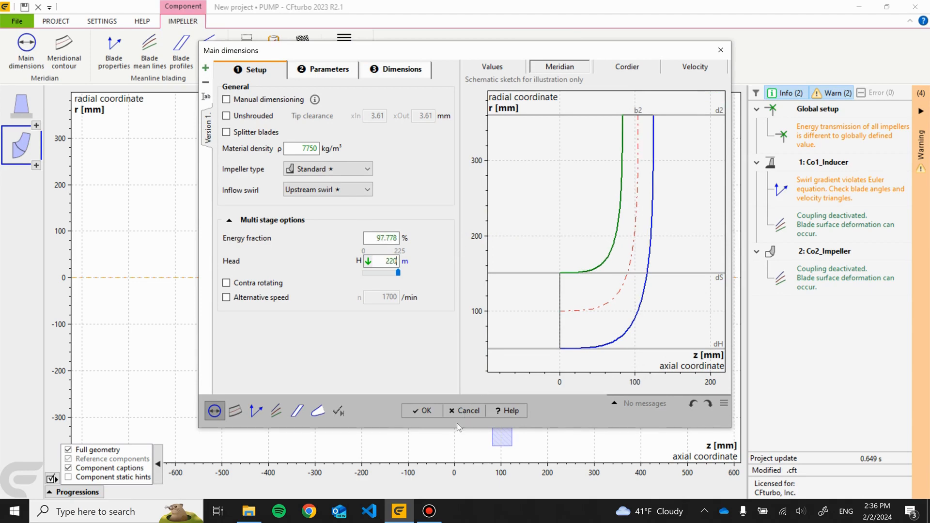
left_click(427, 411)
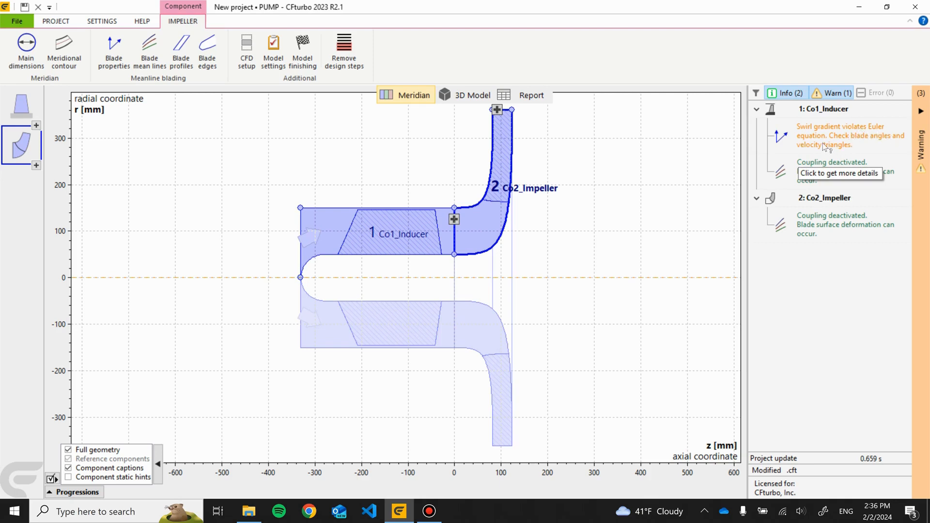
- Recalculate the inducer's trailing-edge blade angles βB2 in its blade properties
left_click(27, 115)
left_click(124, 55)
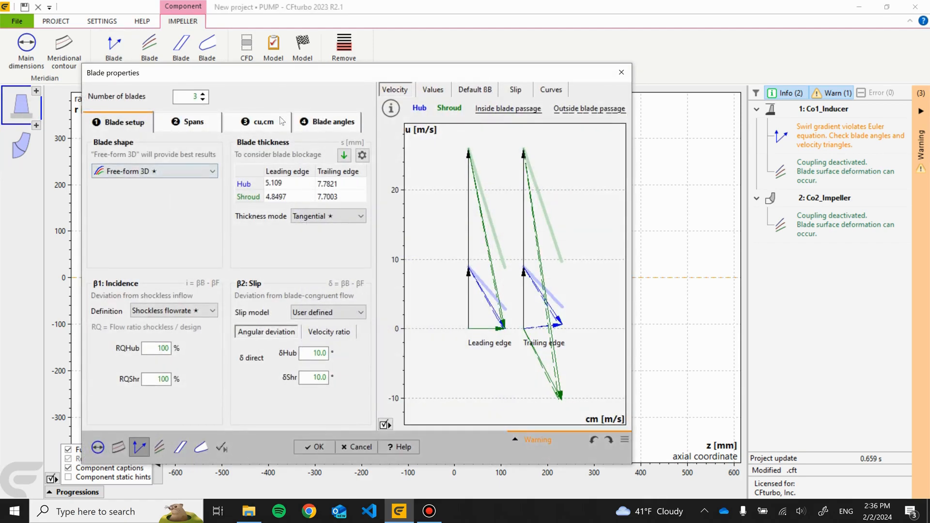
left_click(306, 125)
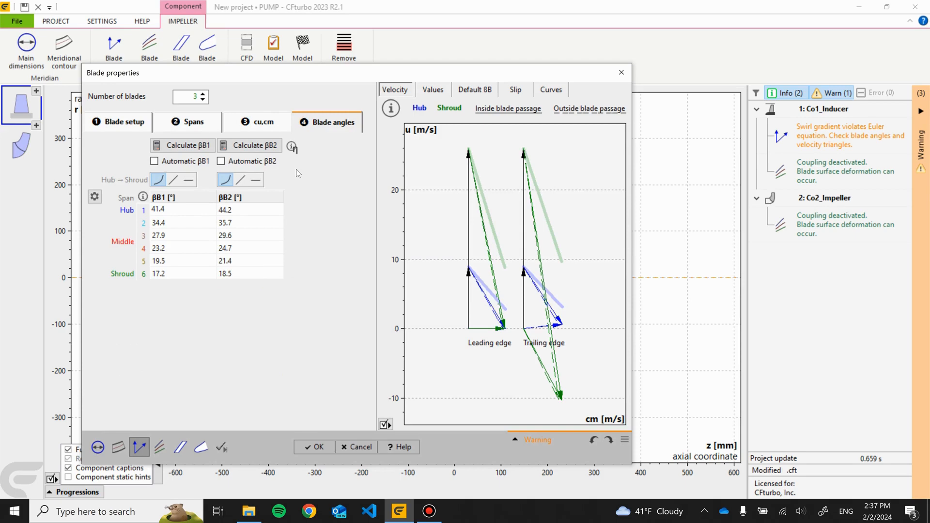
left_click(252, 148)
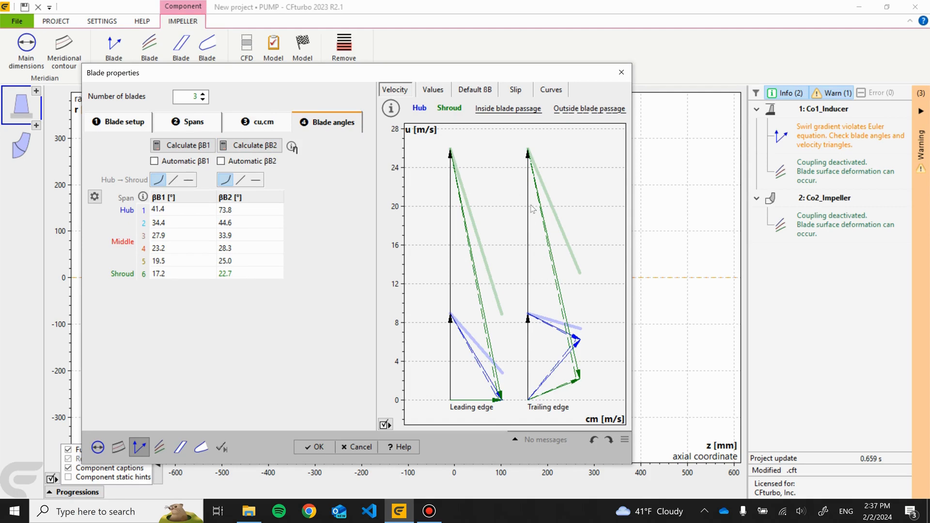
left_click(319, 447)
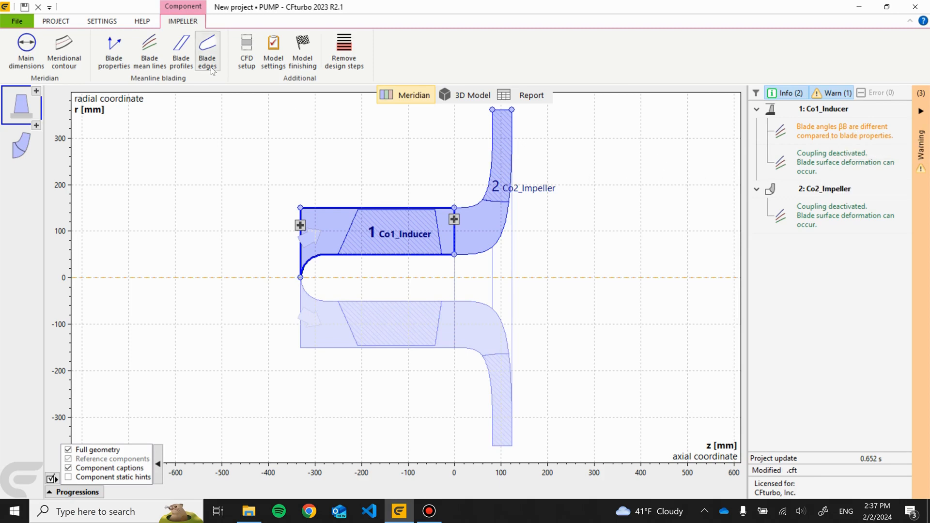
- Convert the inducer's blade mean lines from polylines to Bezier curves and apply the change
left_click(151, 48)
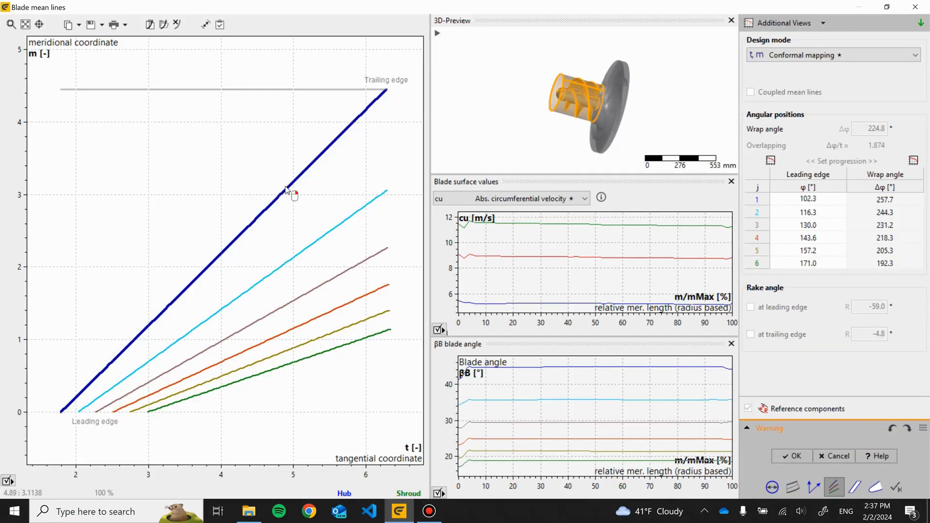
right_click(286, 190)
left_click(228, 157)
left_click(305, 249)
right_click(302, 250)
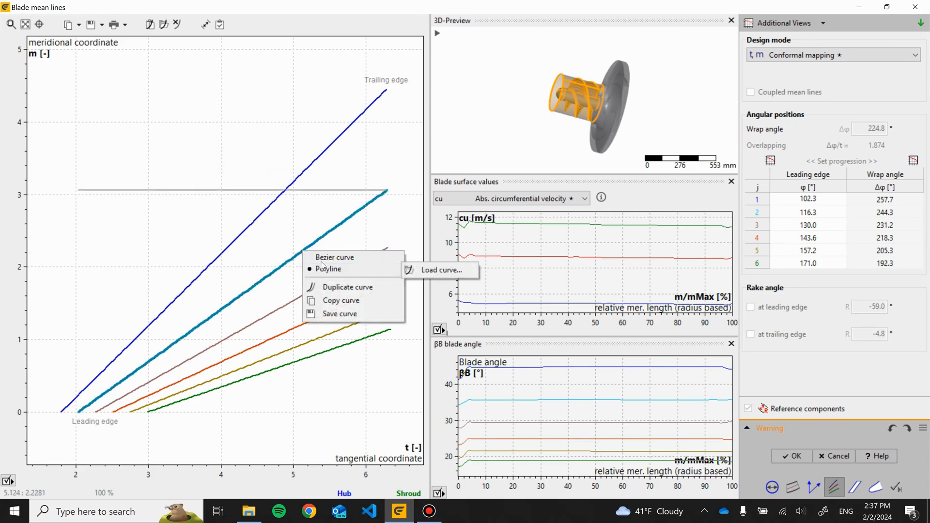
left_click(322, 257)
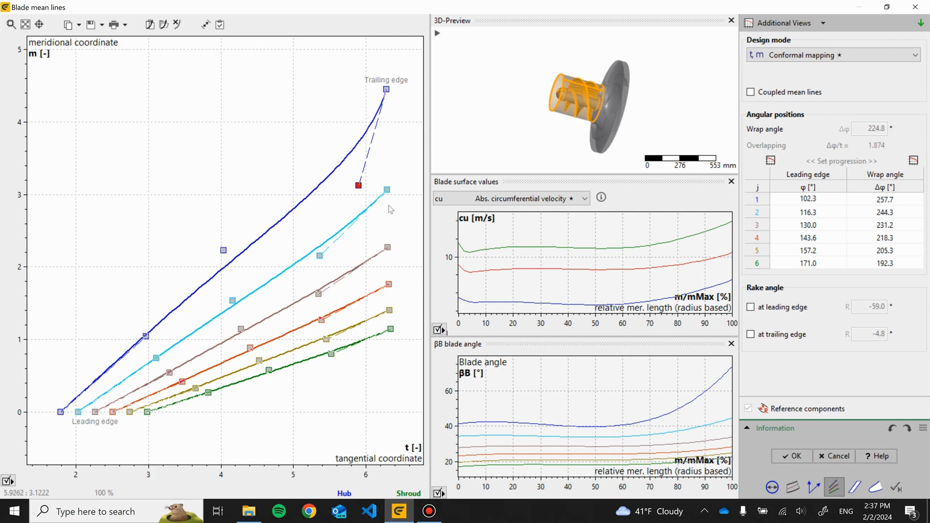
left_click(791, 457)
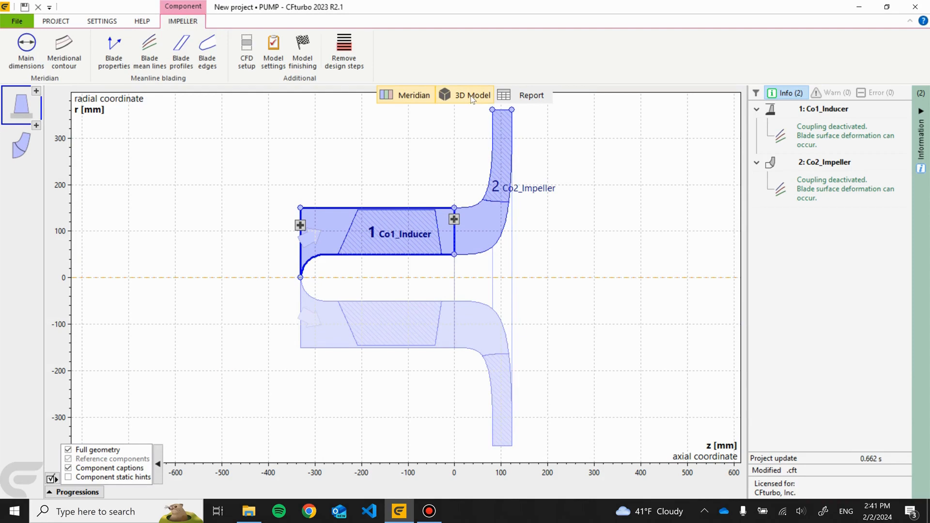
- Switch to the 3D model and orbit around the inducer and impeller to compare them with the imported geometry
left_click(473, 96)
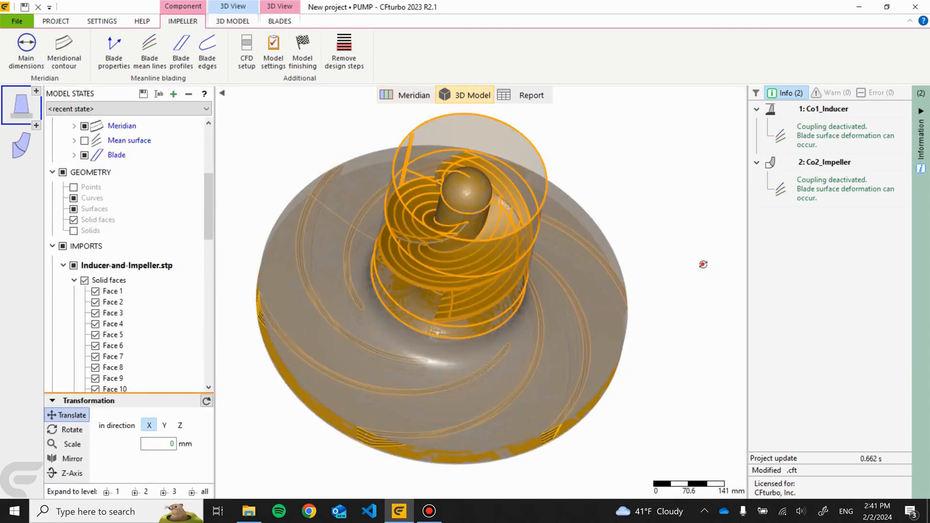
left_click_drag(639, 145, 603, 188)
left_click_drag(639, 289, 637, 276)
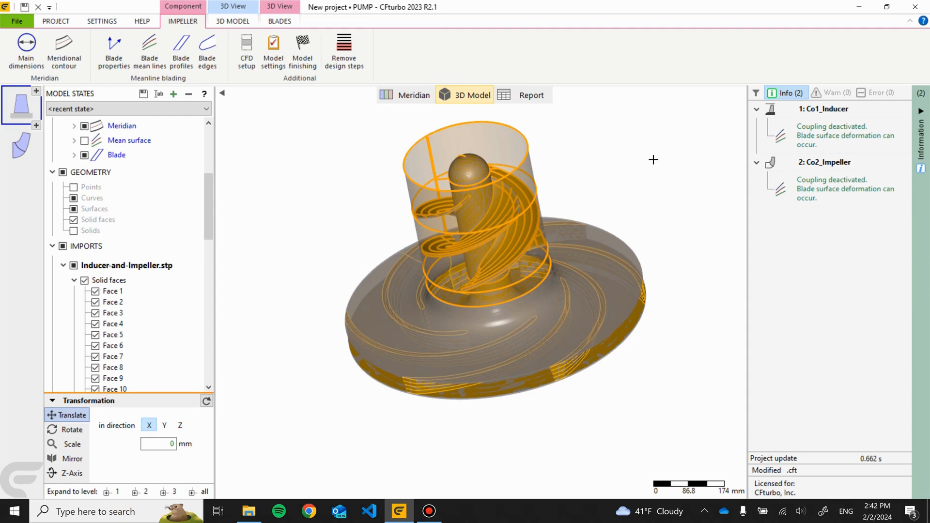
left_click_drag(653, 160, 675, 221)
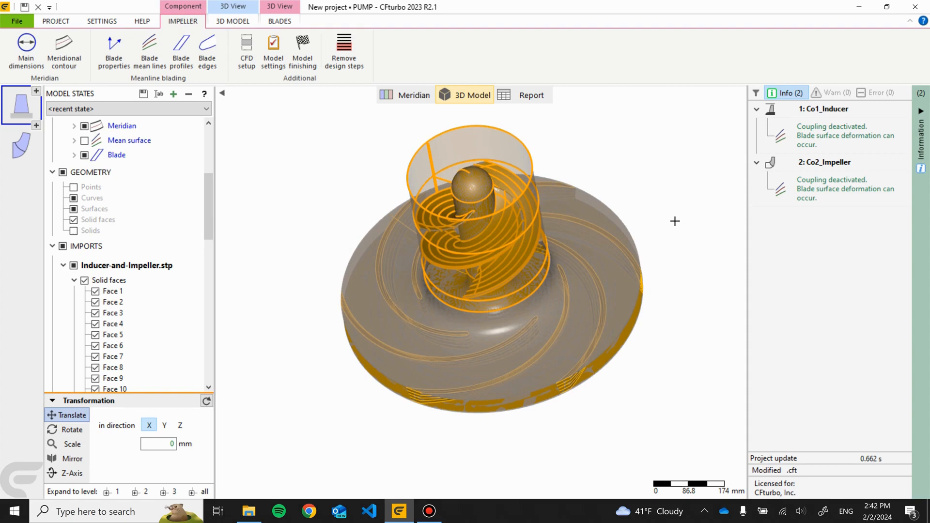
left_click_drag(675, 221, 630, 196)
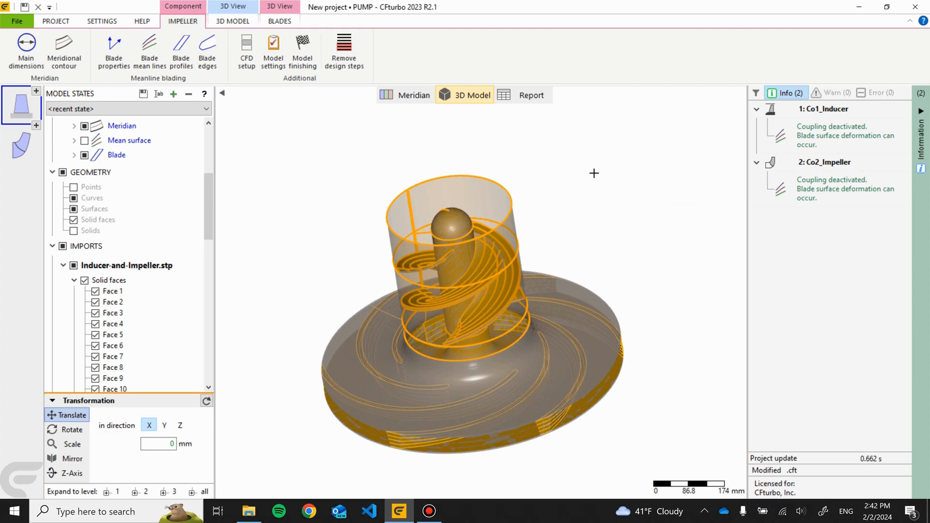